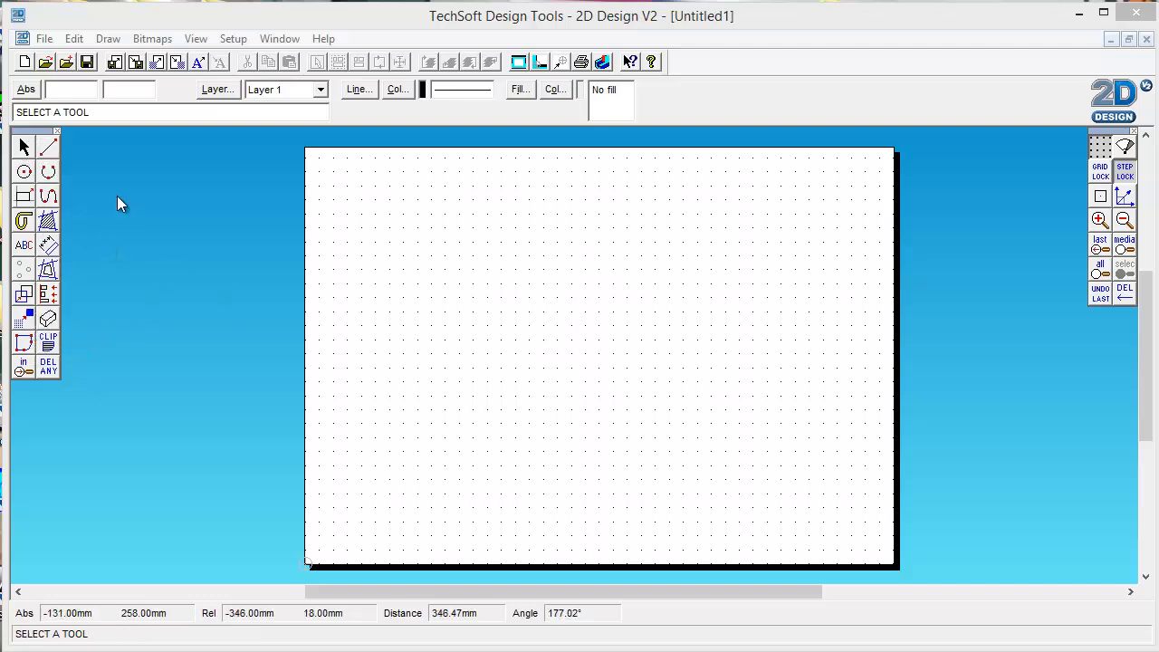
{"action": "left_click", "coordinate": [48, 175]}
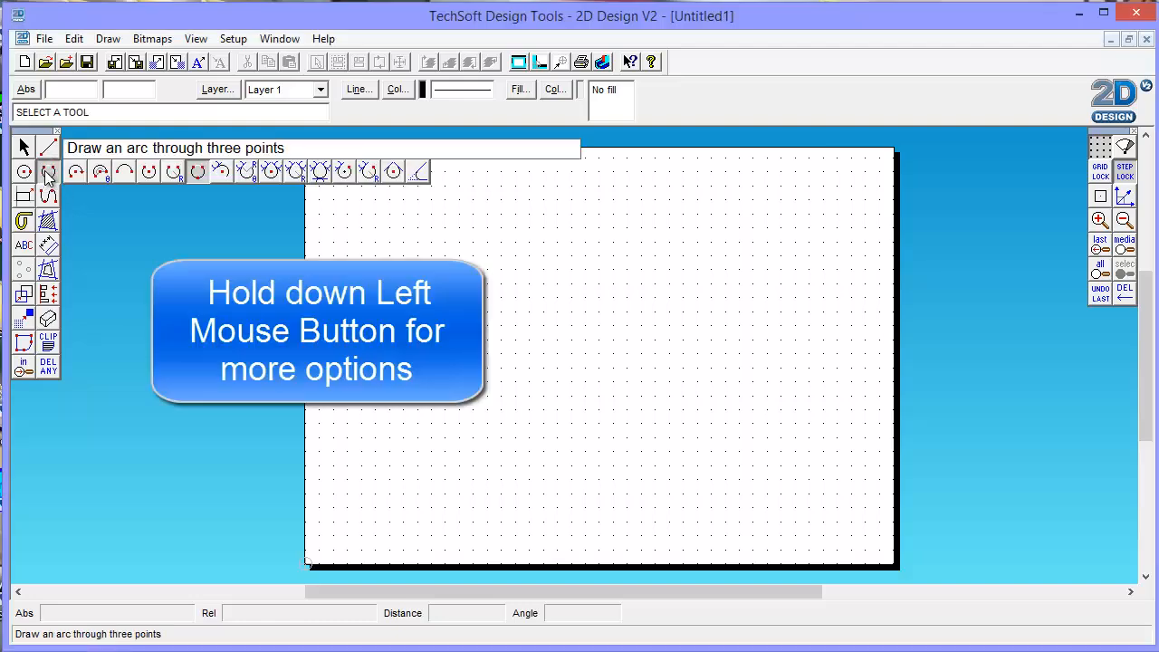
{"action": "mouse_move", "coordinate": [48, 175]}
{"action": "left_mouse_down"}
{"action": "mouse_move", "coordinate": [316, 172]}
{"action": "mouse_move", "coordinate": [58, 173]}
{"action": "mouse_move", "coordinate": [50, 147]}
{"action": "mouse_move", "coordinate": [246, 147]}
{"action": "mouse_move", "coordinate": [73, 149]}
{"action": "left_mouse_up"}
Turn on grid lock and draw a 50 mm horizontal line near the middle of the sheet as a rectangle's top side
{"action": "left_click", "coordinate": [49, 148]}
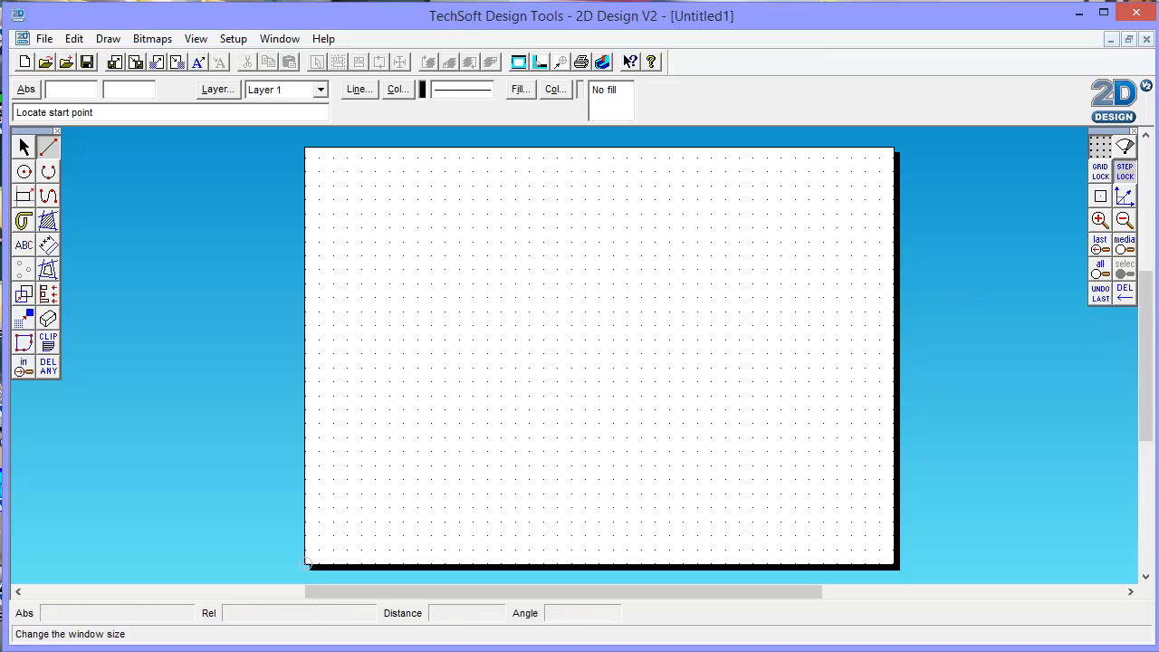
{"action": "left_click", "coordinate": [1109, 222]}
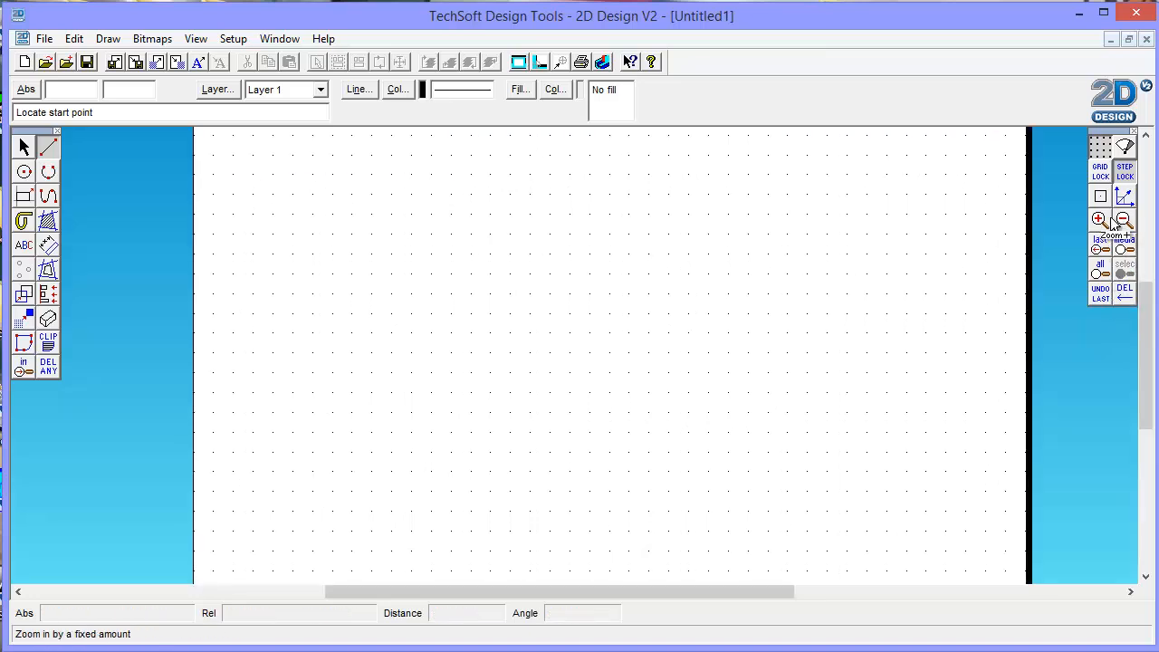
{"action": "left_click", "coordinate": [1123, 220]}
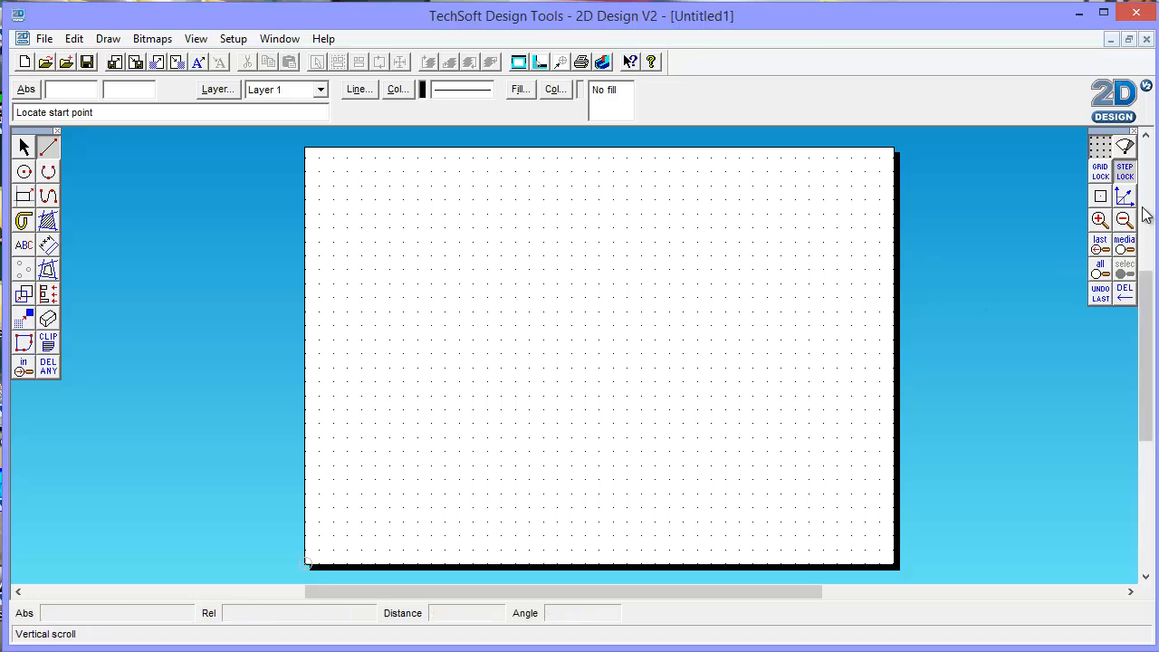
{"action": "left_click", "coordinate": [1101, 221]}
{"action": "left_click", "coordinate": [1101, 221]}
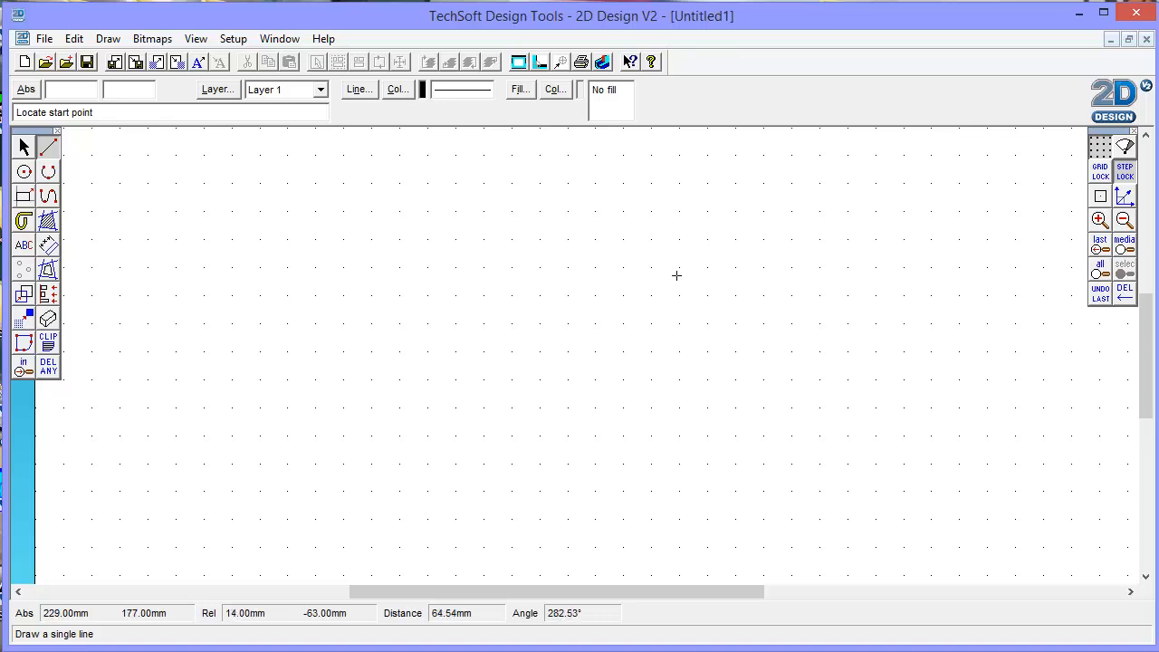
{"action": "left_click", "coordinate": [1101, 171]}
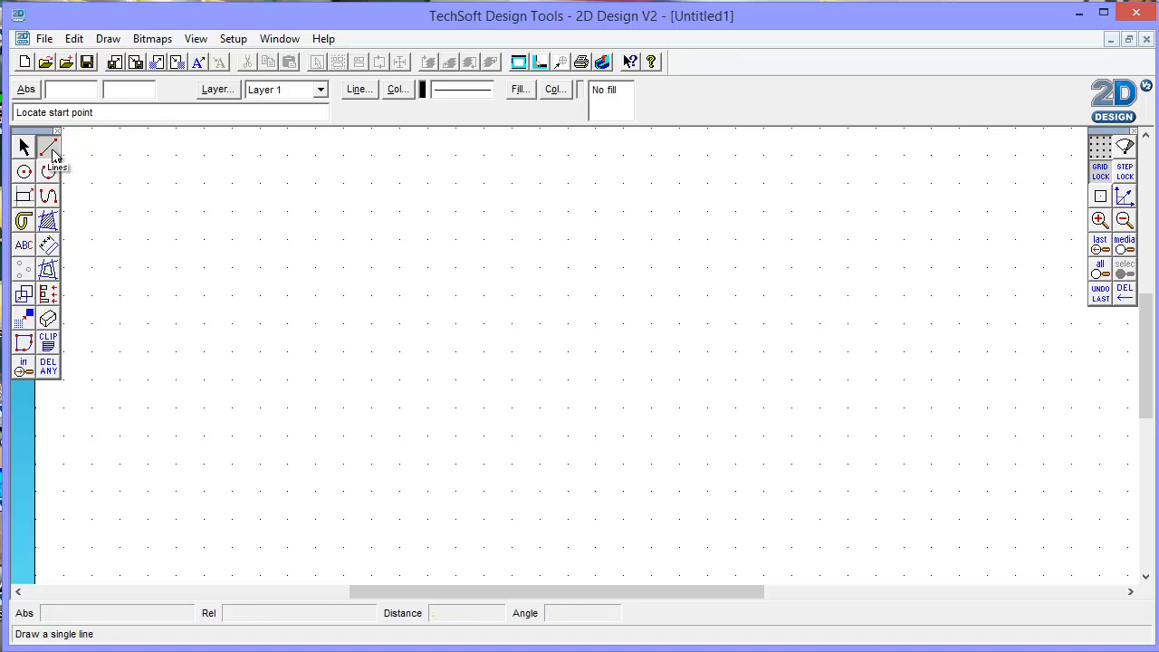
{"action": "left_click", "coordinate": [568, 239]}
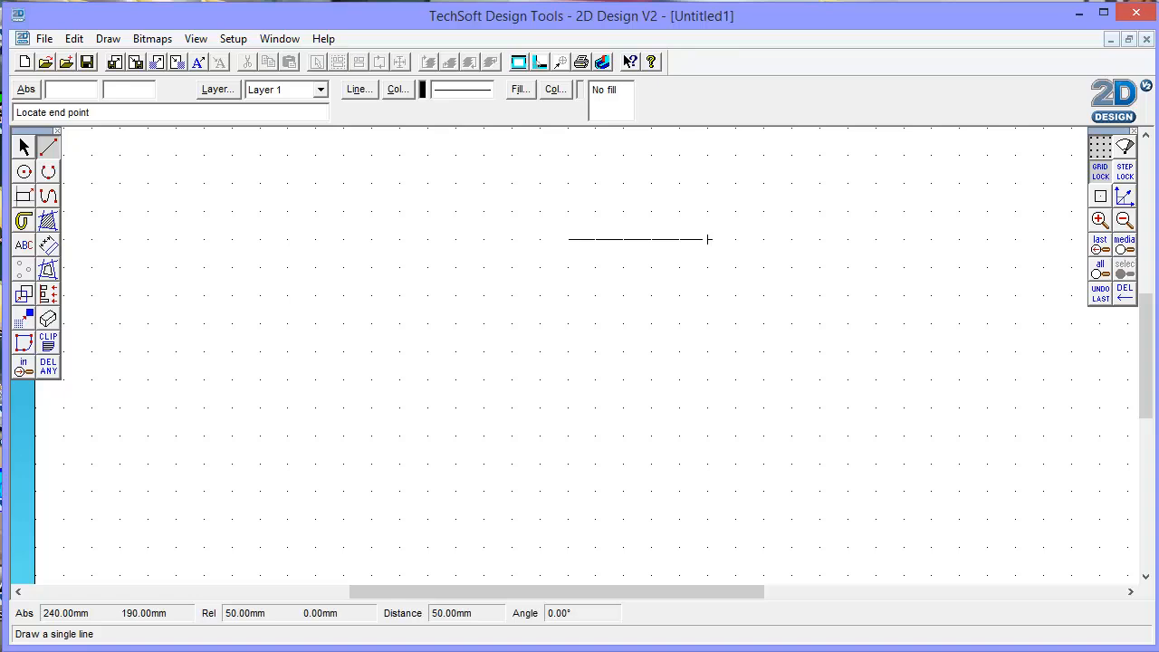
{"action": "left_click", "coordinate": [709, 239]}
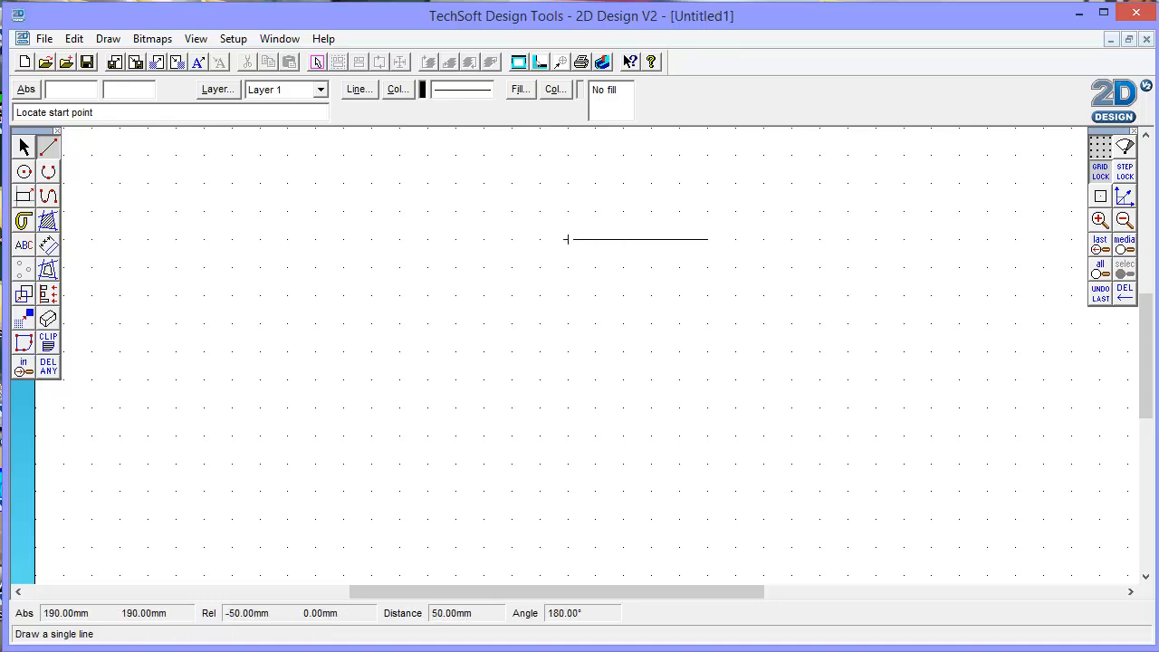
Complete the rectangle below the line with two 60 mm vertical sides and a 50 mm bottom side
{"action": "left_click", "coordinate": [567, 239]}
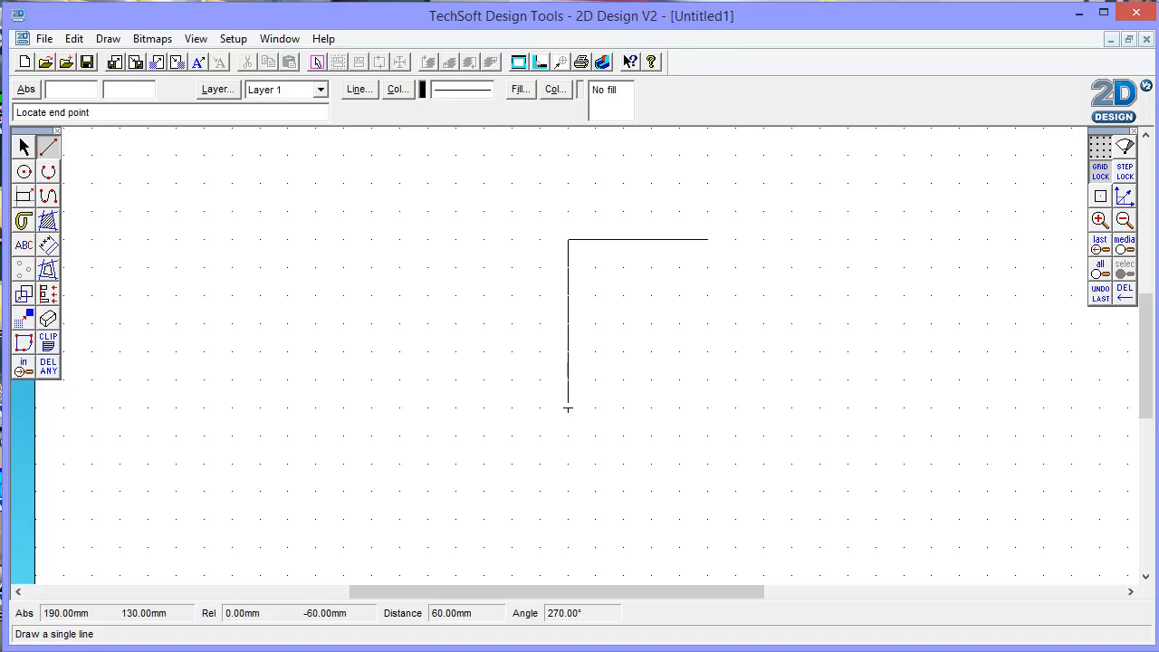
{"action": "left_click", "coordinate": [567, 408]}
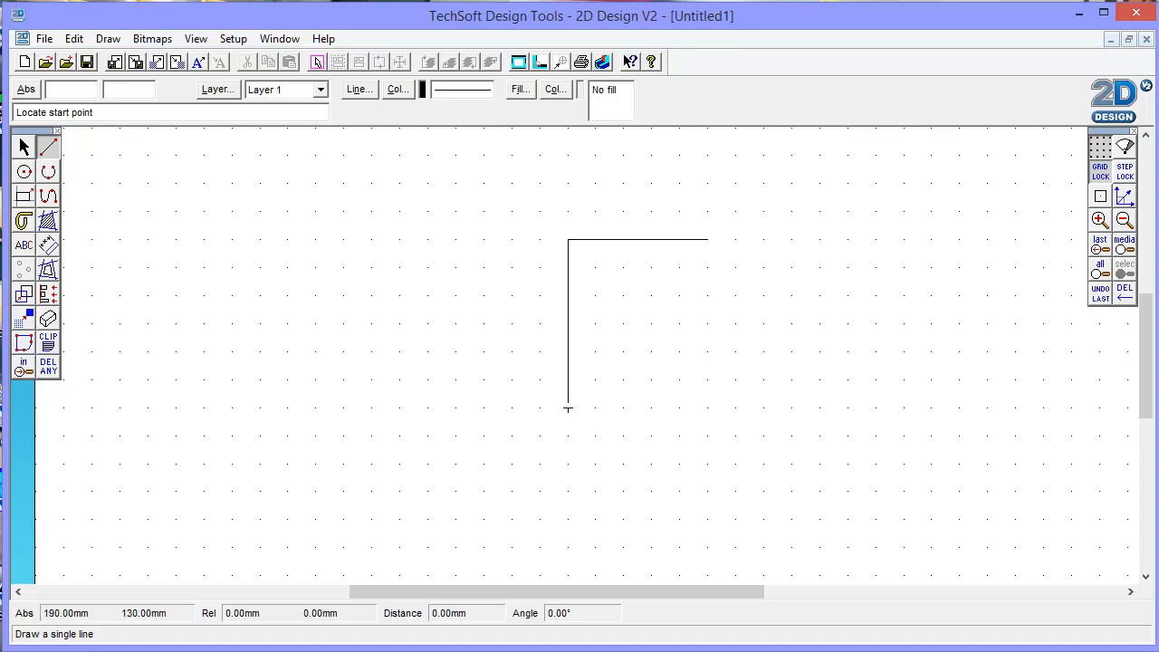
{"action": "left_click", "coordinate": [568, 409]}
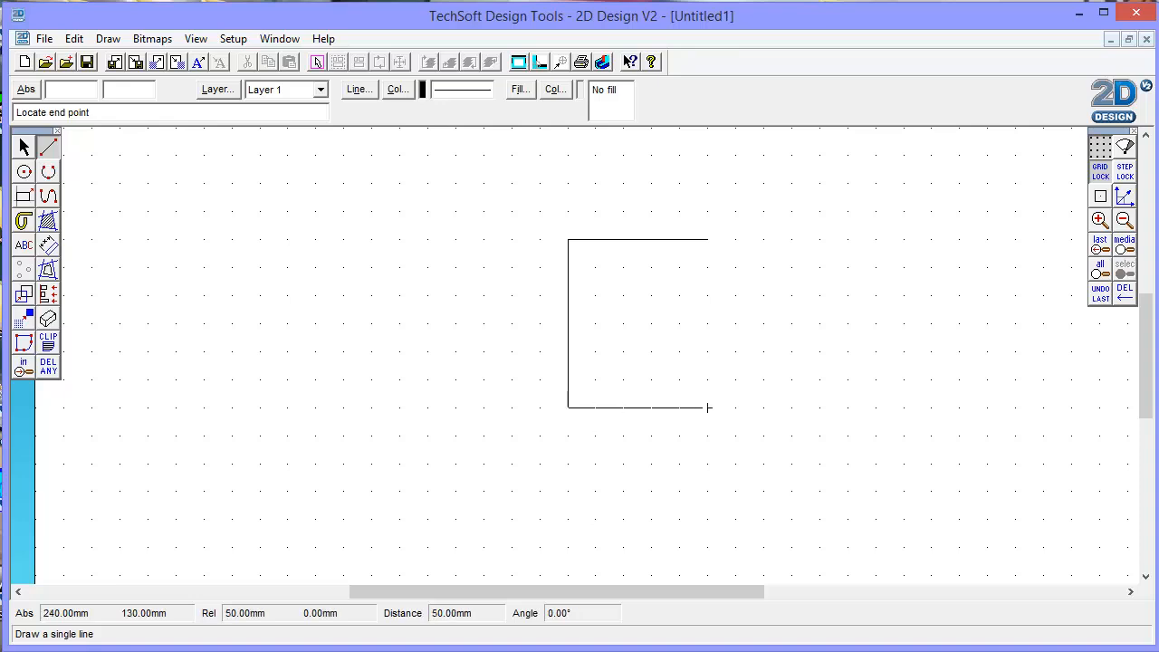
{"action": "left_click", "coordinate": [708, 407]}
{"action": "left_click", "coordinate": [708, 407]}
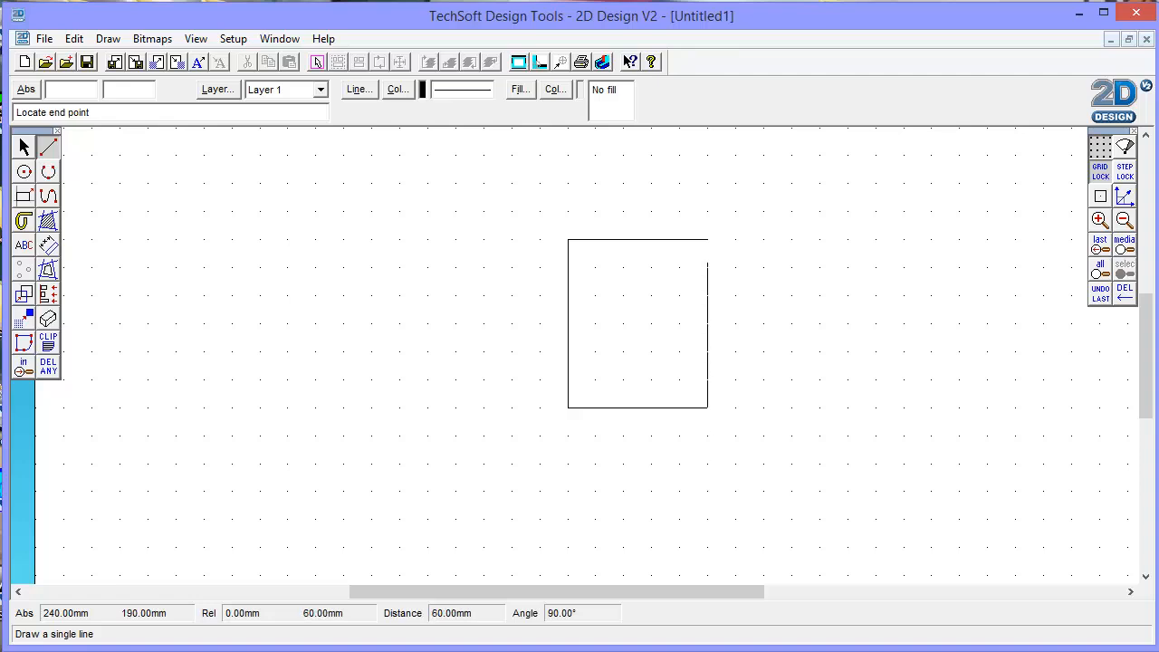
{"action": "left_click", "coordinate": [708, 240]}
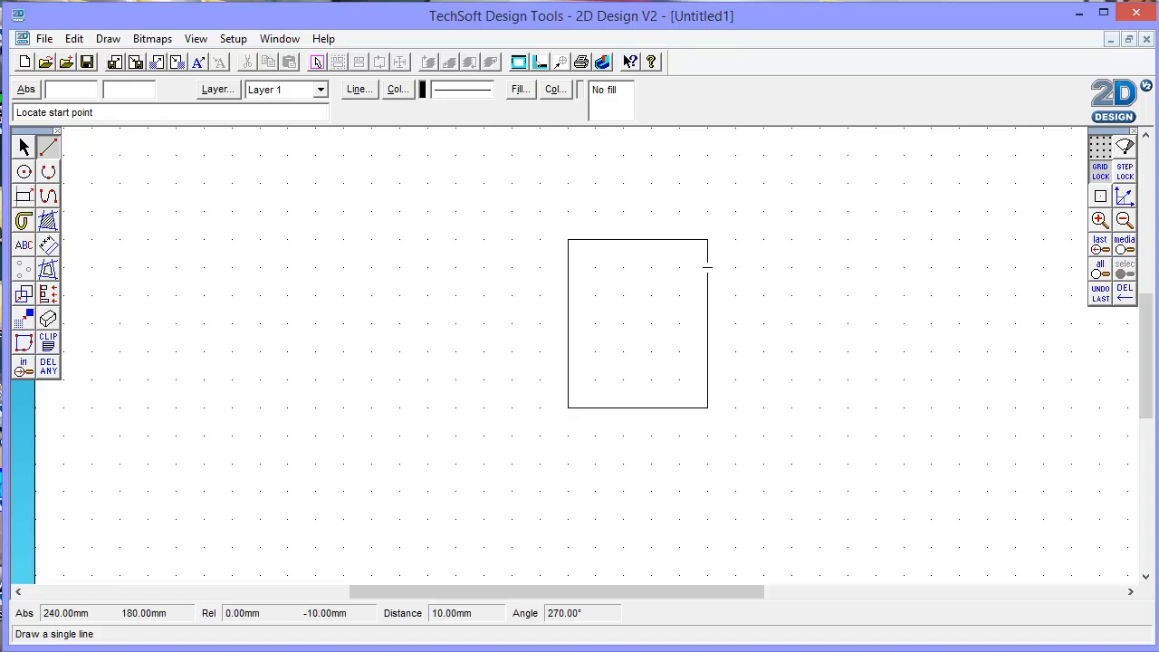
Switch from grid lock to step lock and review the grid and step spacing settings
{"action": "left_click", "coordinate": [1124, 171]}
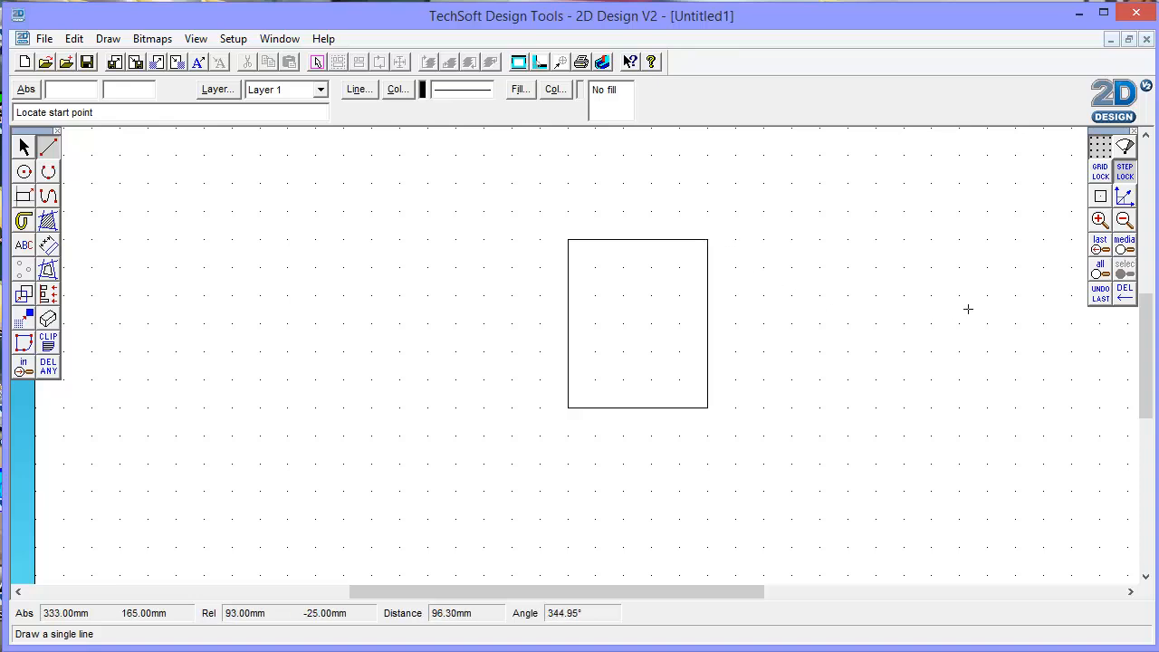
{"action": "left_click", "coordinate": [1101, 222]}
{"action": "left_click", "coordinate": [1101, 222]}
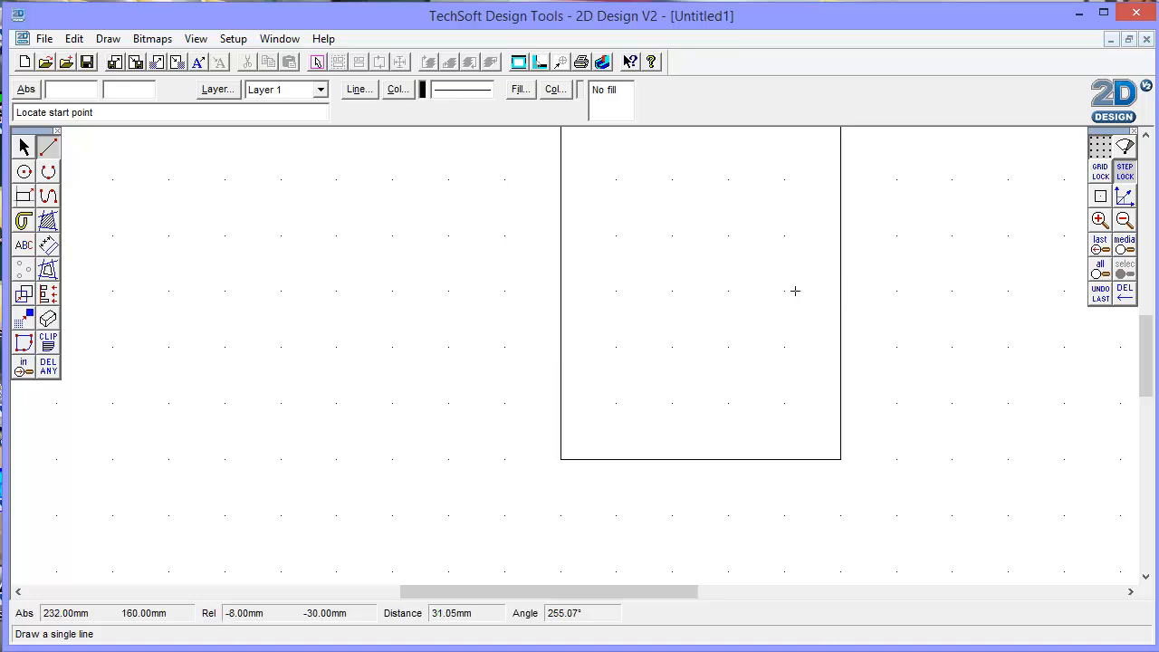
{"action": "right_click", "coordinate": [1125, 174]}
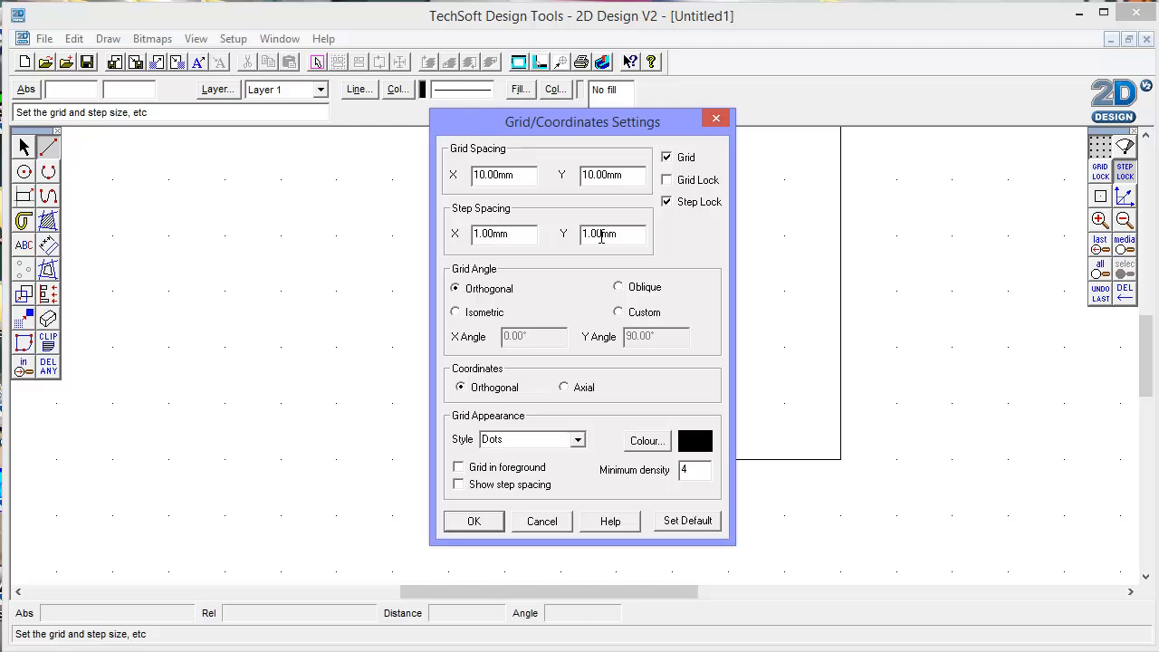
{"action": "left_click", "coordinate": [716, 119]}
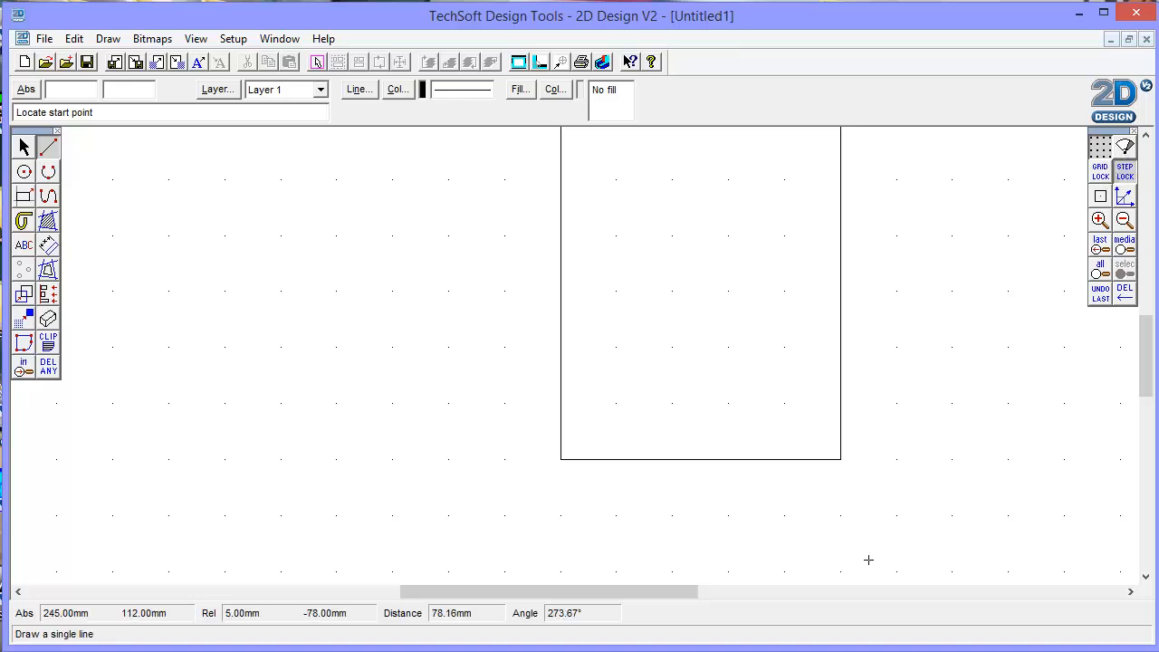
Set the grid angle to Isometric in the grid settings
{"action": "left_click", "coordinate": [1124, 220]}
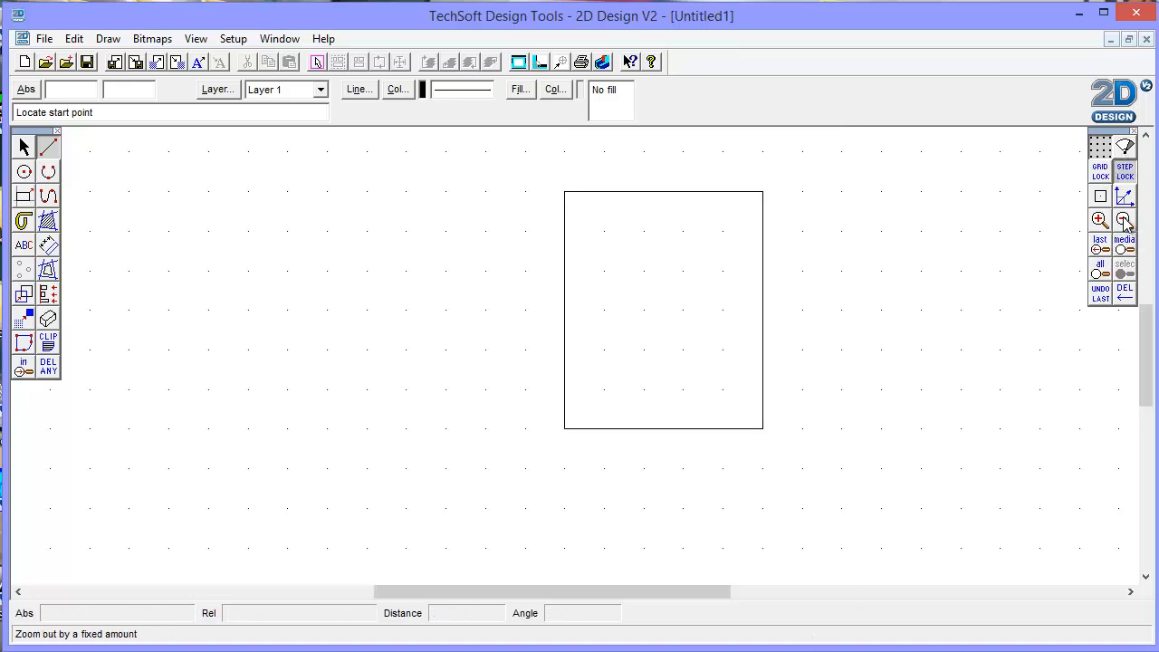
{"action": "left_click", "coordinate": [1124, 221]}
{"action": "left_click", "coordinate": [1124, 220]}
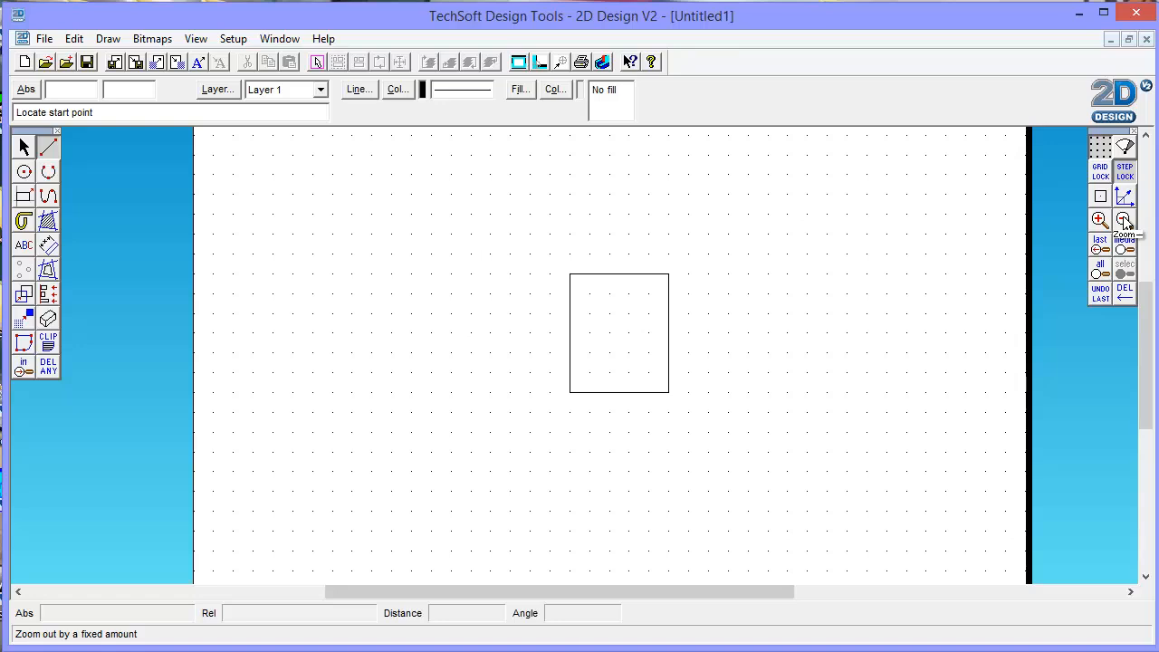
{"action": "left_click", "coordinate": [1124, 220]}
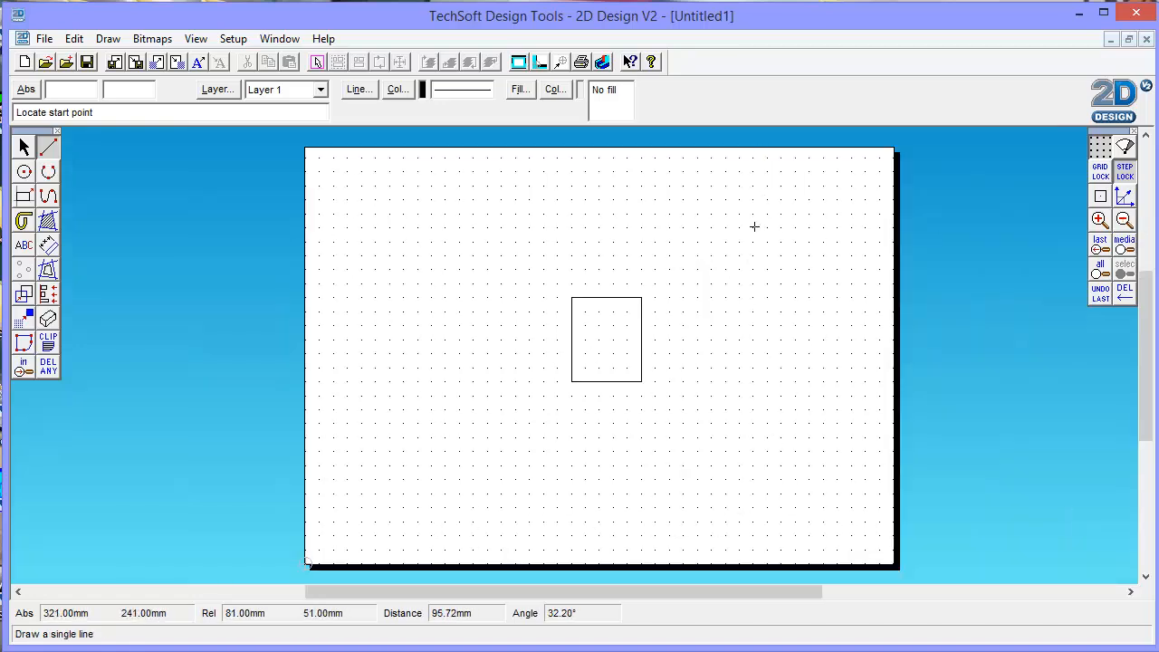
{"action": "right_click", "coordinate": [1101, 151]}
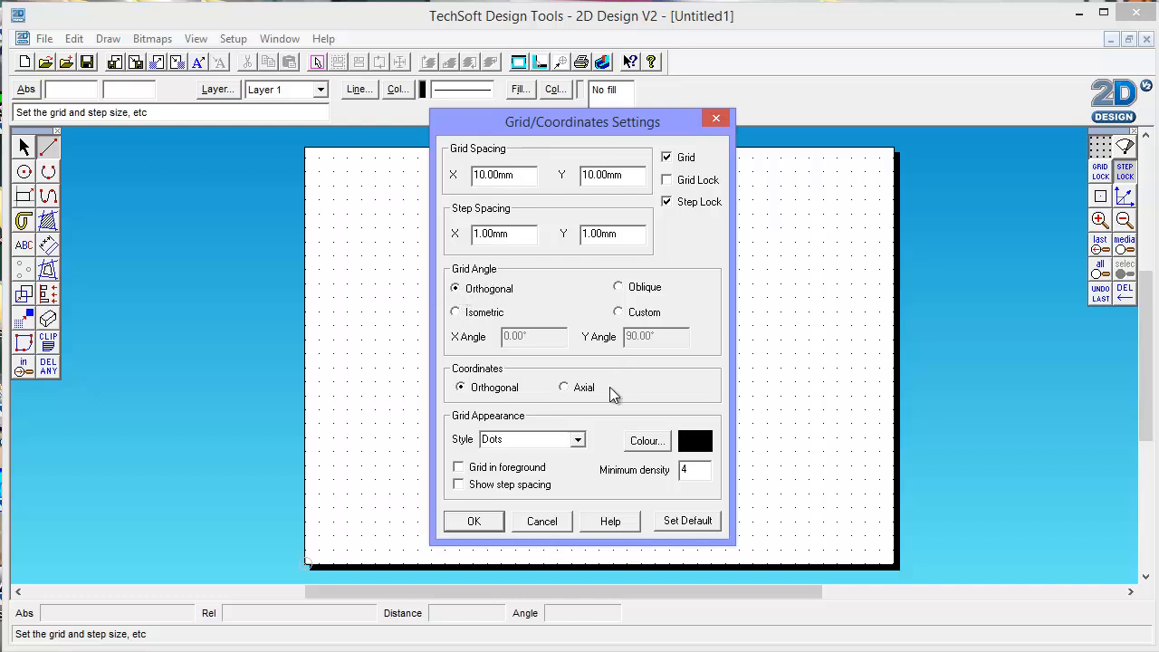
{"action": "left_click", "coordinate": [456, 312]}
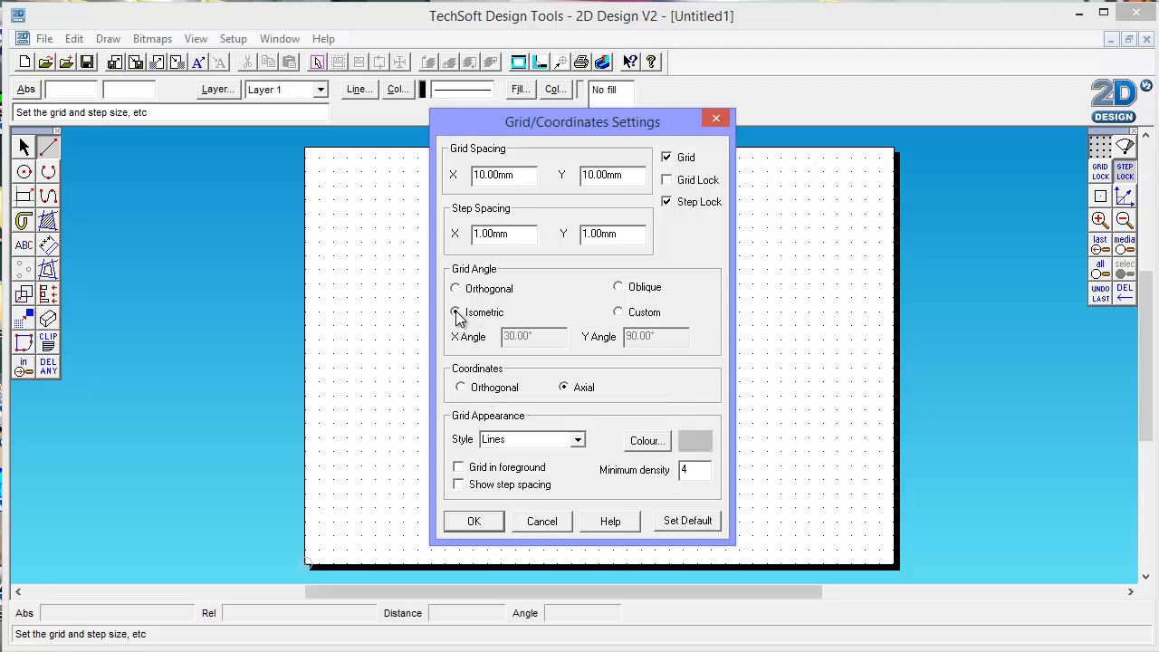
{"action": "left_click", "coordinate": [475, 523]}
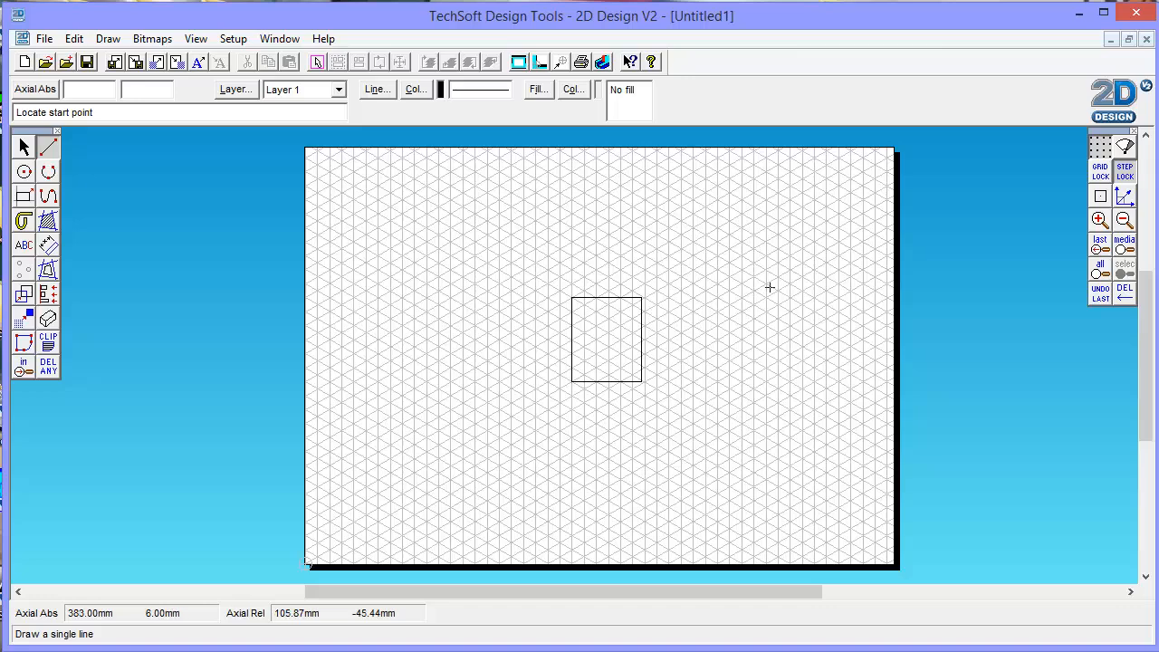
Turn on grid lock and draw a box's isometric top face with 40 mm sides to the left of the rectangle
{"action": "left_click", "coordinate": [1102, 224]}
{"action": "left_click", "coordinate": [1102, 224]}
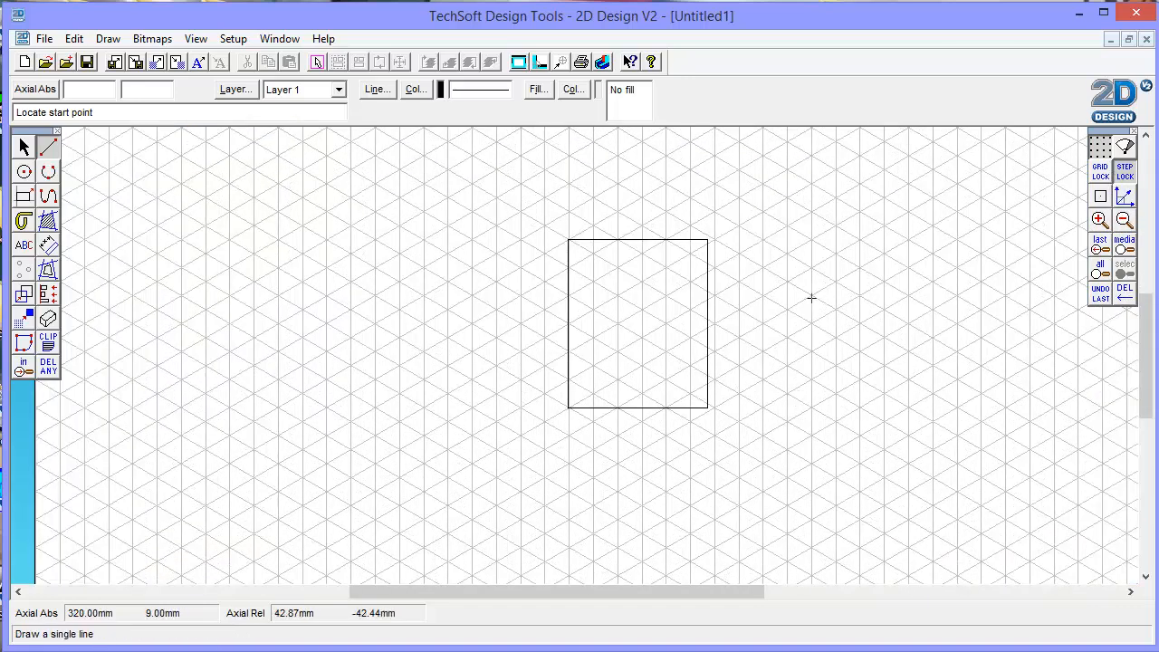
{"action": "left_click", "coordinate": [1100, 172]}
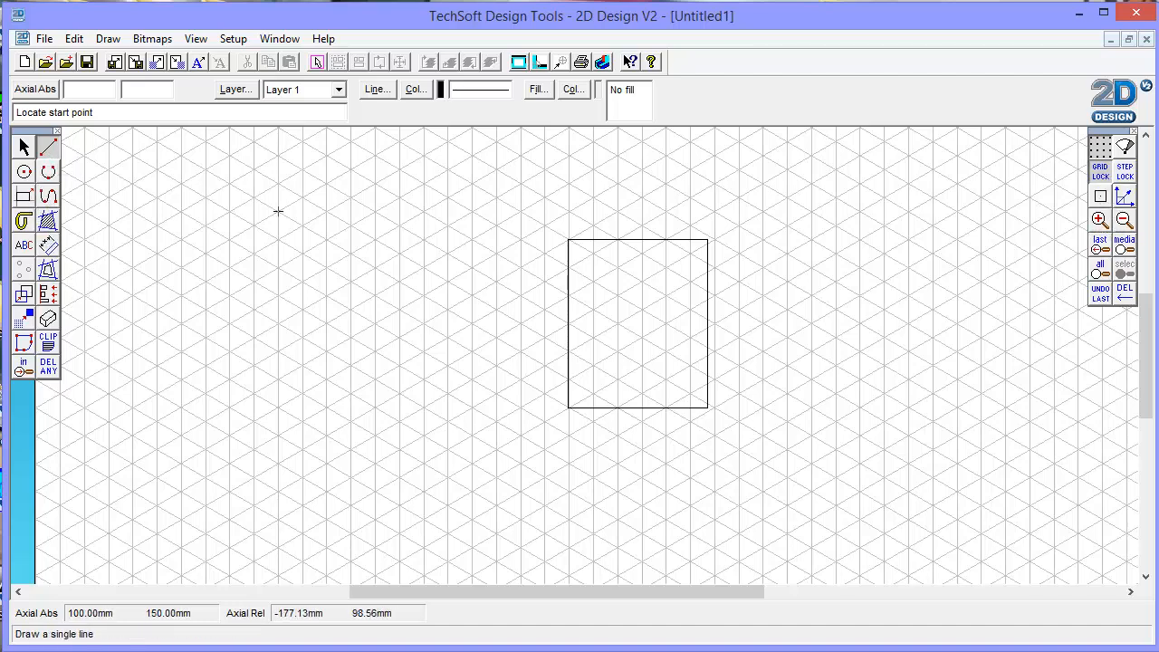
{"action": "left_click", "coordinate": [278, 323]}
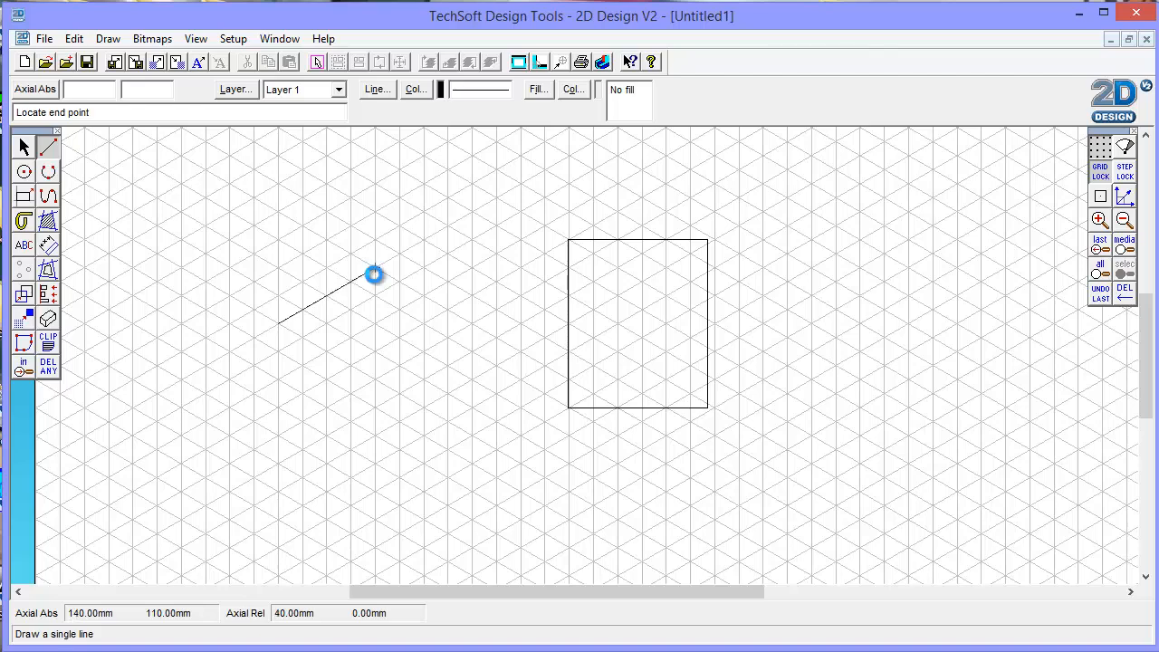
{"action": "left_click", "coordinate": [375, 268]}
{"action": "left_click", "coordinate": [471, 324]}
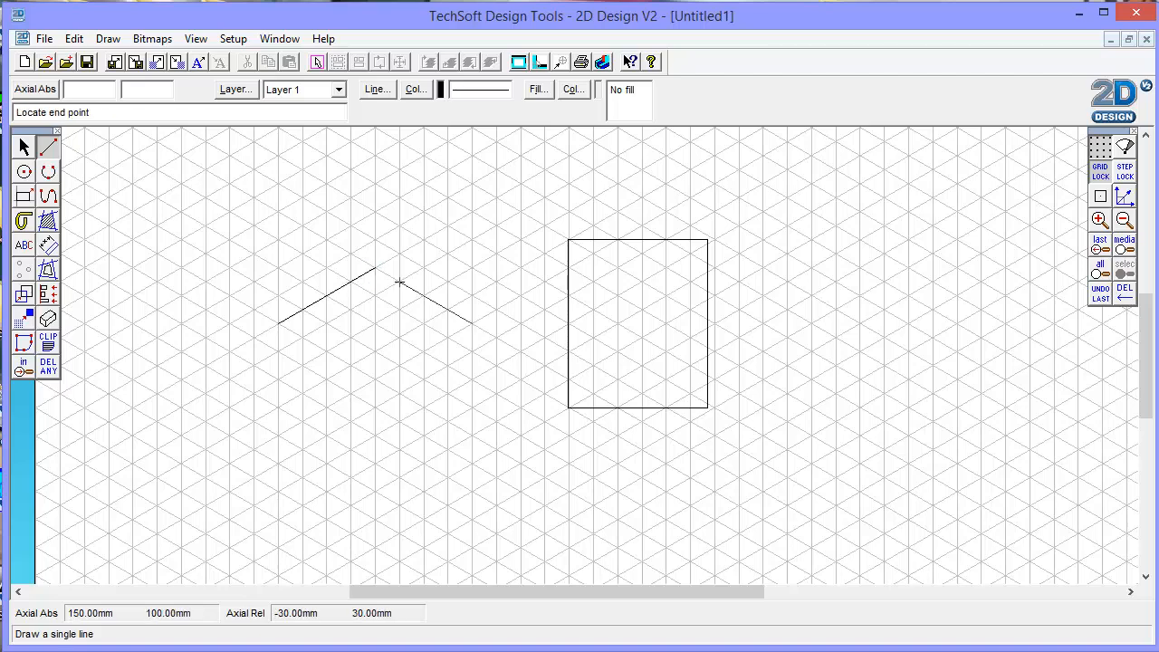
{"action": "left_click", "coordinate": [375, 268]}
{"action": "left_click", "coordinate": [278, 323]}
{"action": "left_click", "coordinate": [375, 379]}
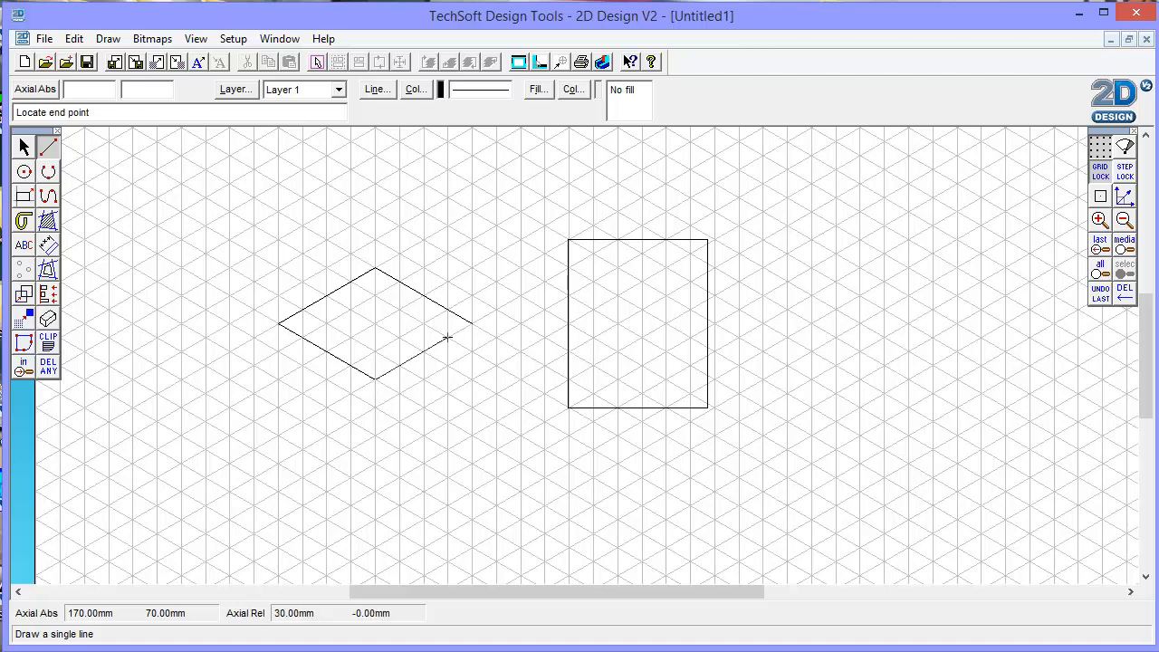
{"action": "left_click", "coordinate": [472, 324]}
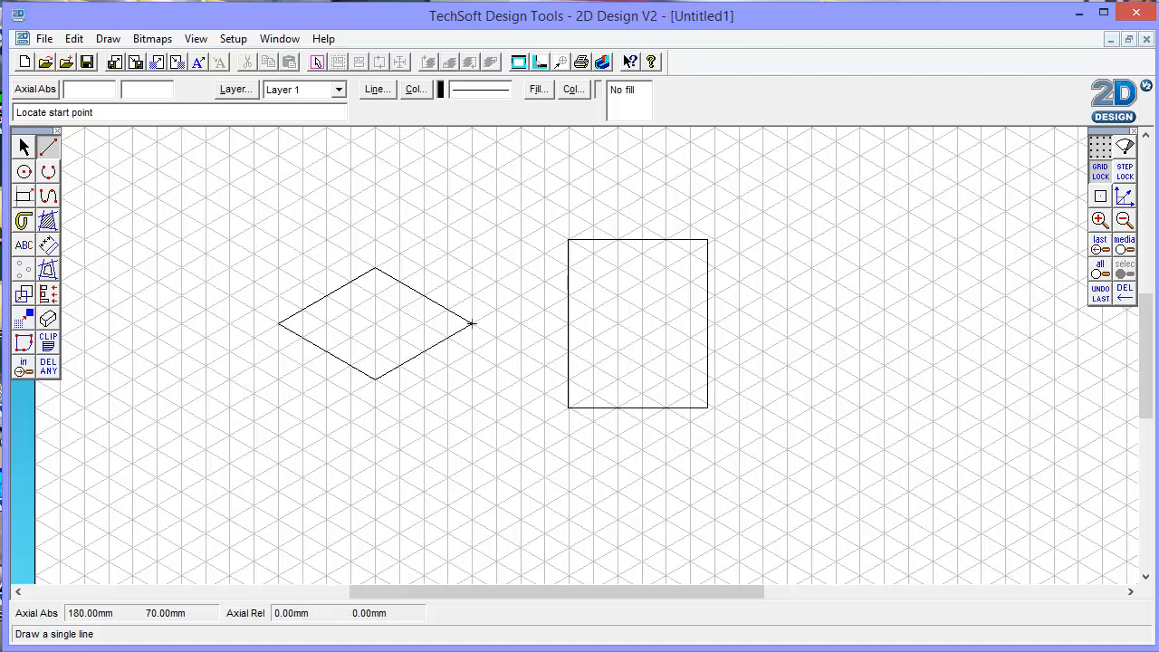
Draw the box's right face with two 50 mm vertical edges and a 50 mm bottom edge extending past the front corner
{"action": "left_click", "coordinate": [472, 464]}
{"action": "left_click", "coordinate": [351, 534]}
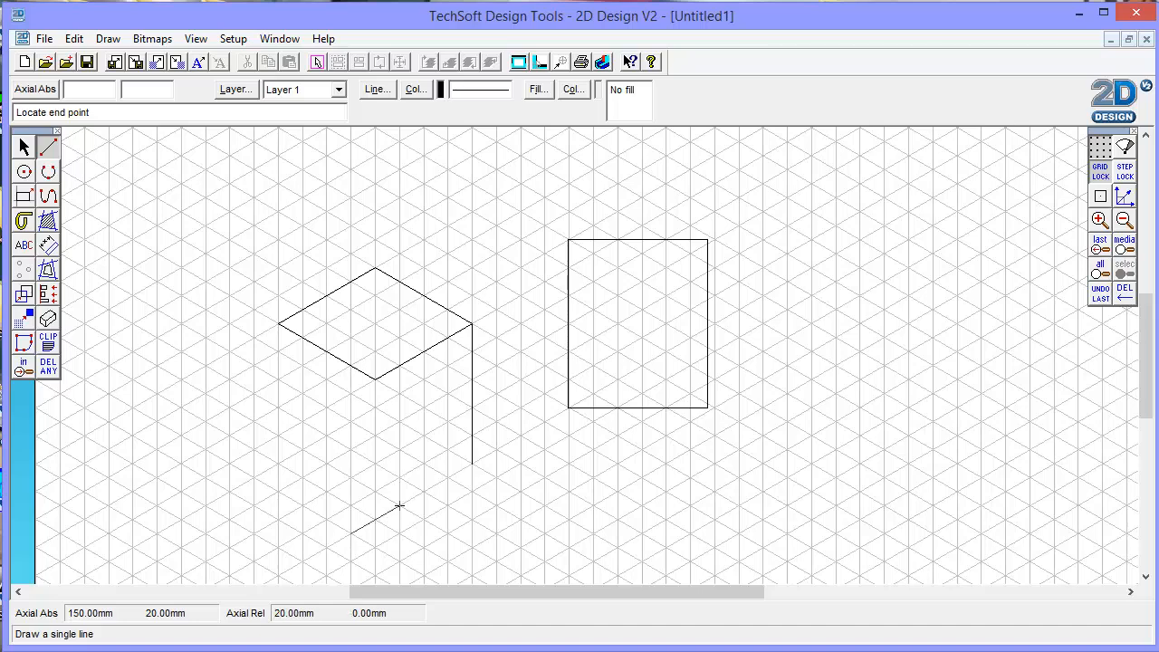
{"action": "left_click", "coordinate": [472, 463]}
{"action": "left_click", "coordinate": [375, 378]}
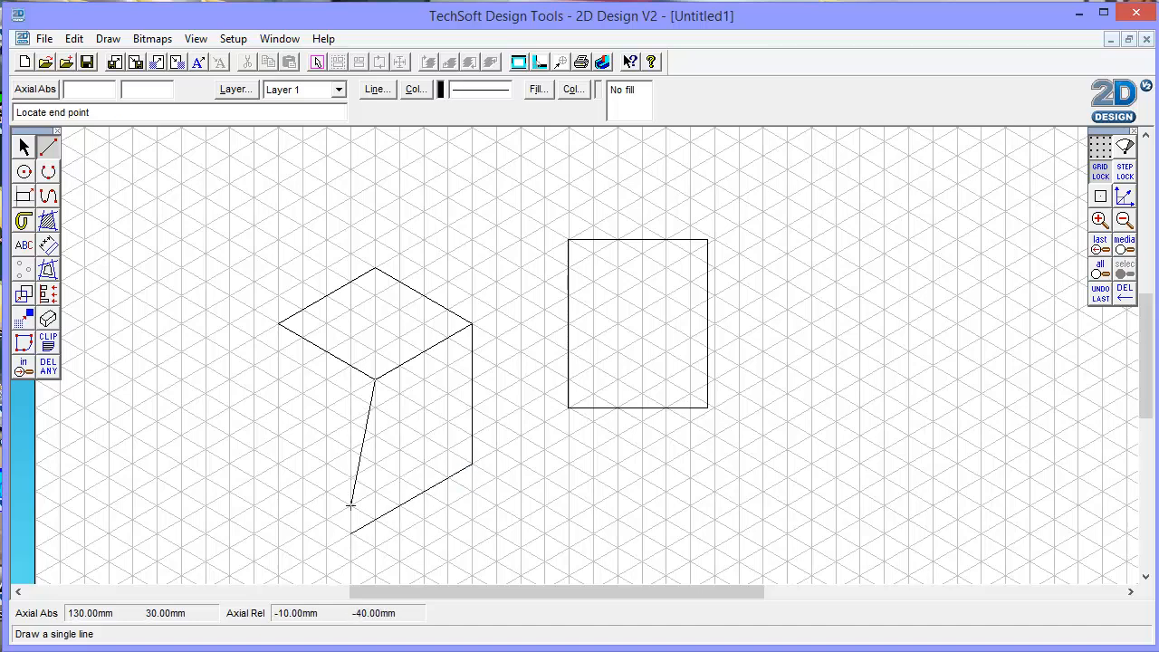
{"action": "left_click", "coordinate": [375, 520]}
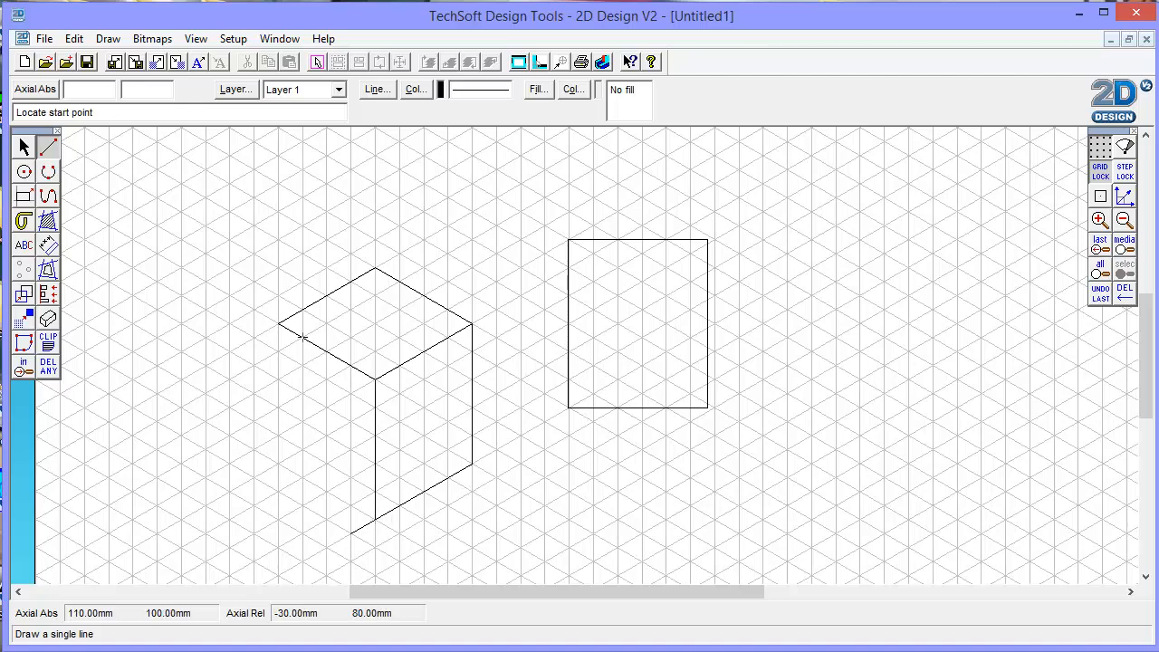
Draw the box's left face with a 50 mm vertical edge and a 40 mm bottom edge to the front corner
{"action": "left_click", "coordinate": [278, 323]}
{"action": "left_click", "coordinate": [278, 463]}
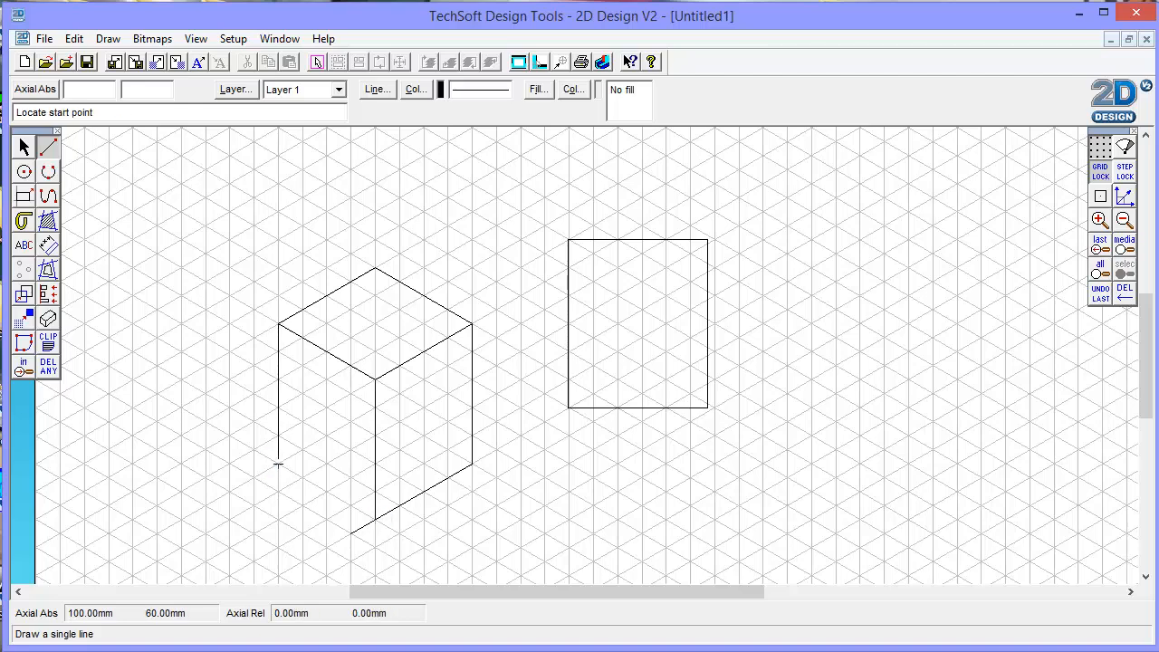
{"action": "left_click", "coordinate": [278, 464]}
{"action": "left_click", "coordinate": [374, 520]}
Delete the overextended bottom edge of the right face and undo the deletion
{"action": "left_click", "coordinate": [49, 370]}
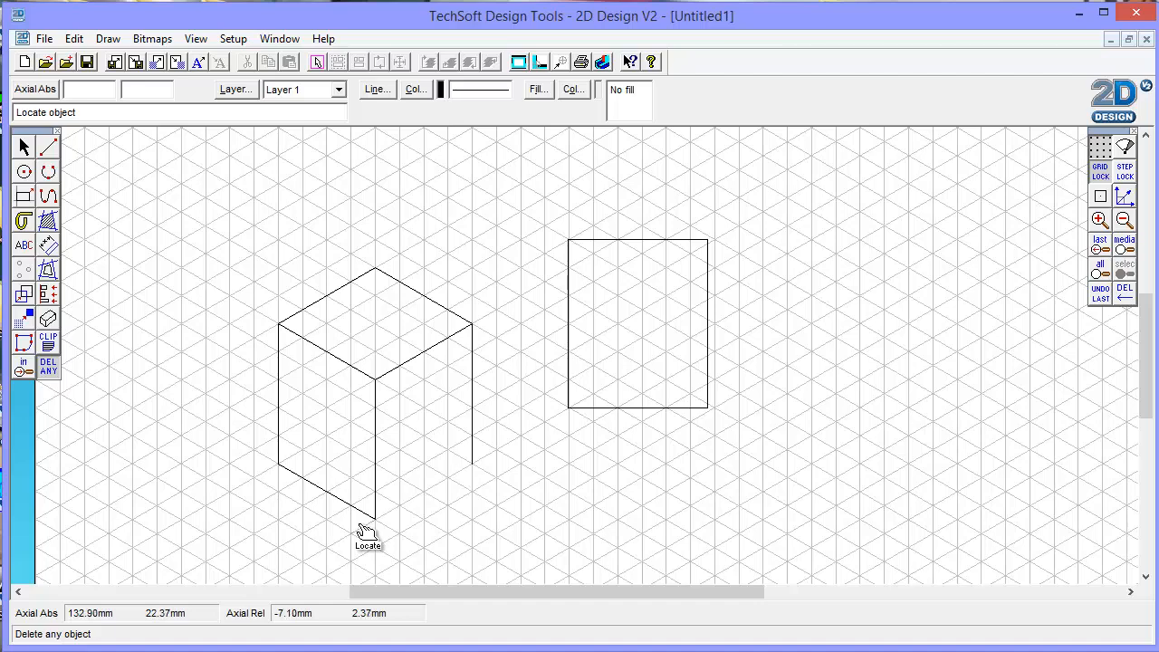
{"action": "key", "text": "ctrl+z"}
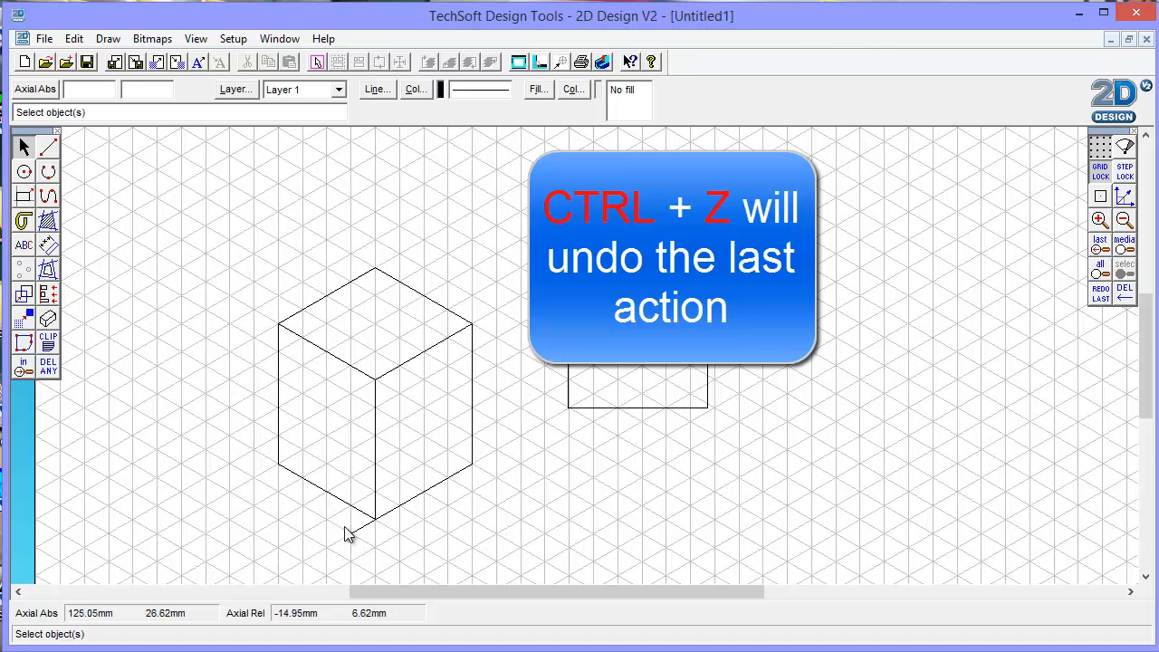
Delete only the overhanging part of the box's bottom edge beyond the front corner, and switch back to the Delete Any tool
{"action": "left_click", "coordinate": [50, 366]}
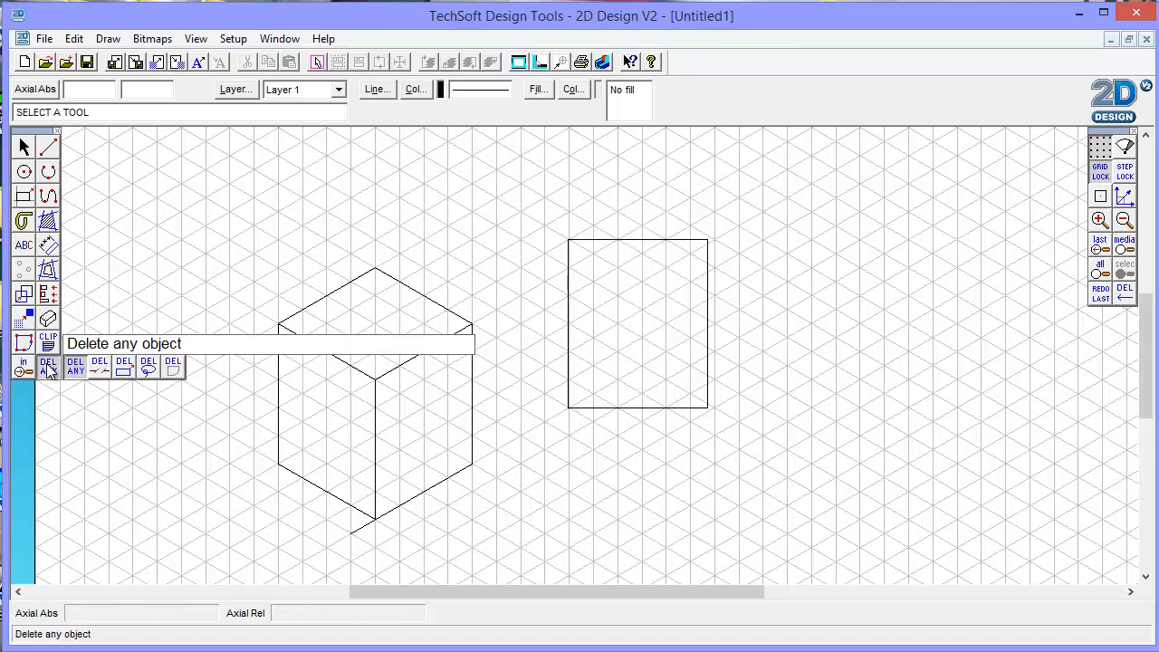
{"action": "left_click", "coordinate": [99, 367]}
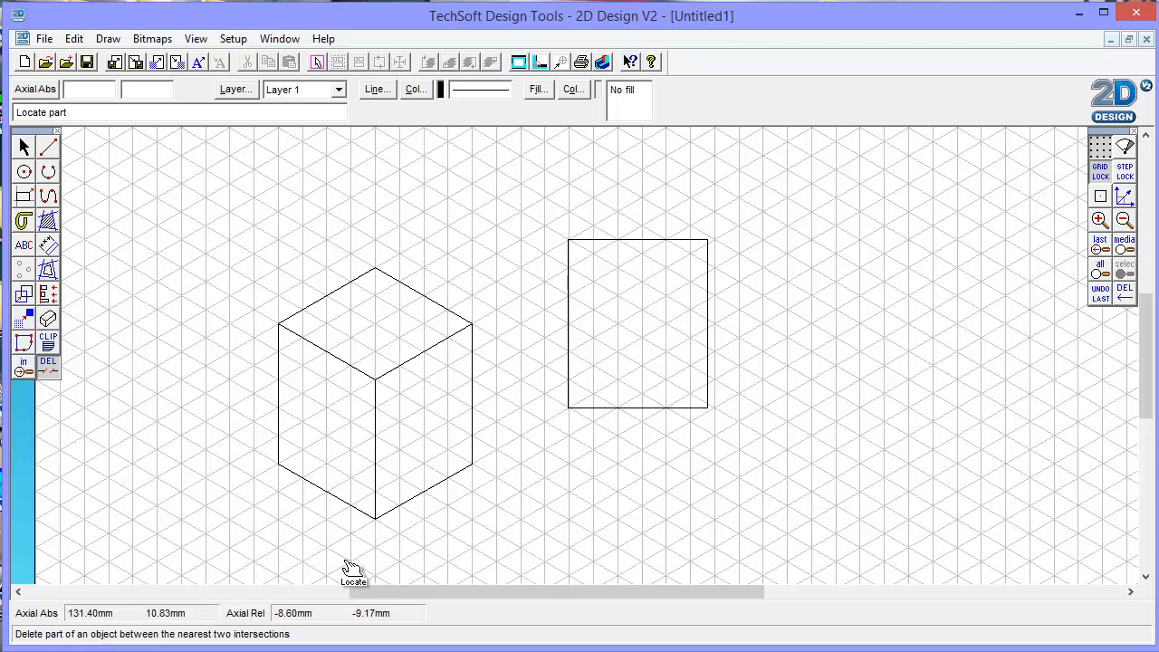
{"action": "left_click", "coordinate": [48, 367]}
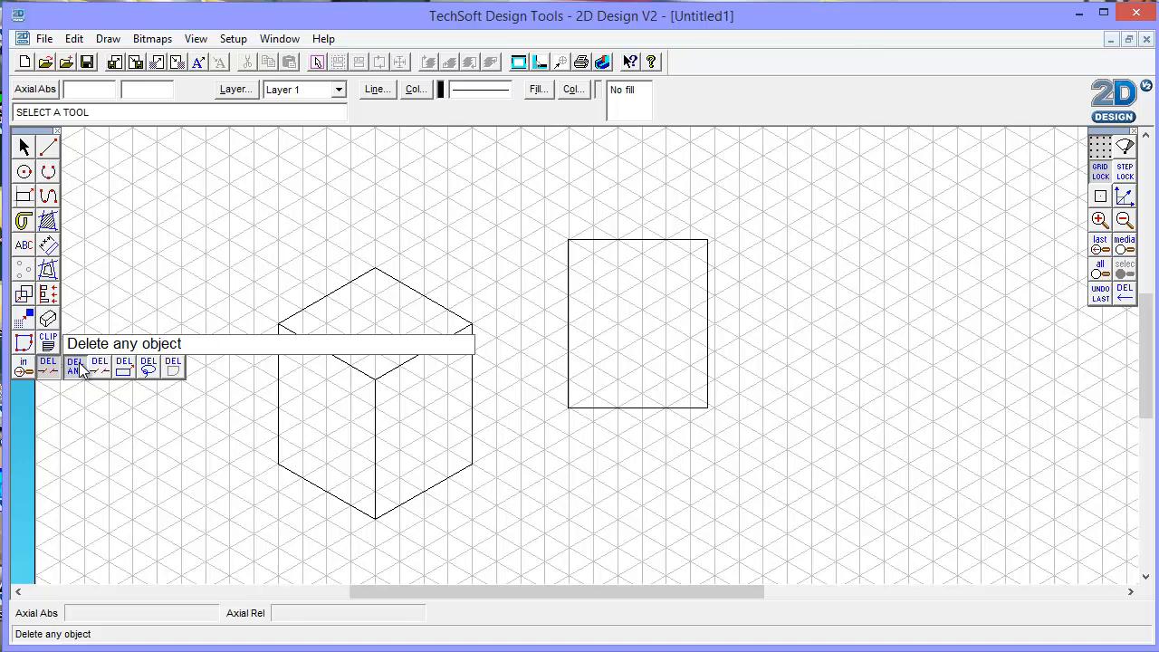
{"action": "left_click", "coordinate": [76, 366]}
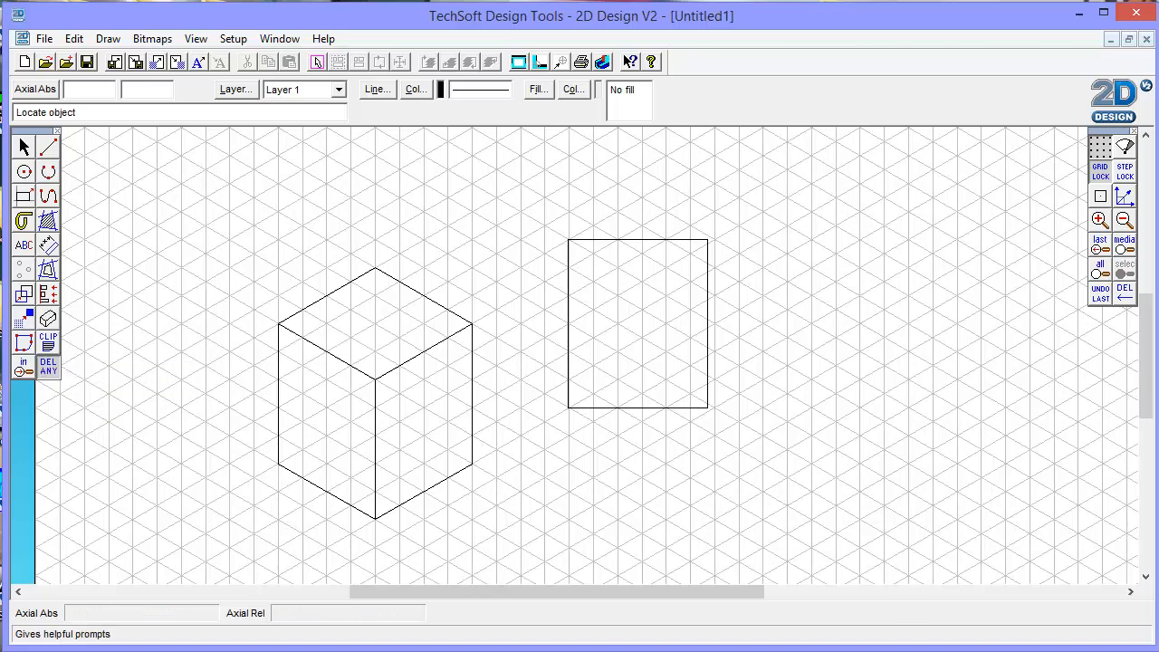
Change the isometric grid to an orthogonal grid angle with orthogonal coordinates
{"action": "left_click", "coordinate": [1124, 220]}
{"action": "left_click", "coordinate": [1124, 220]}
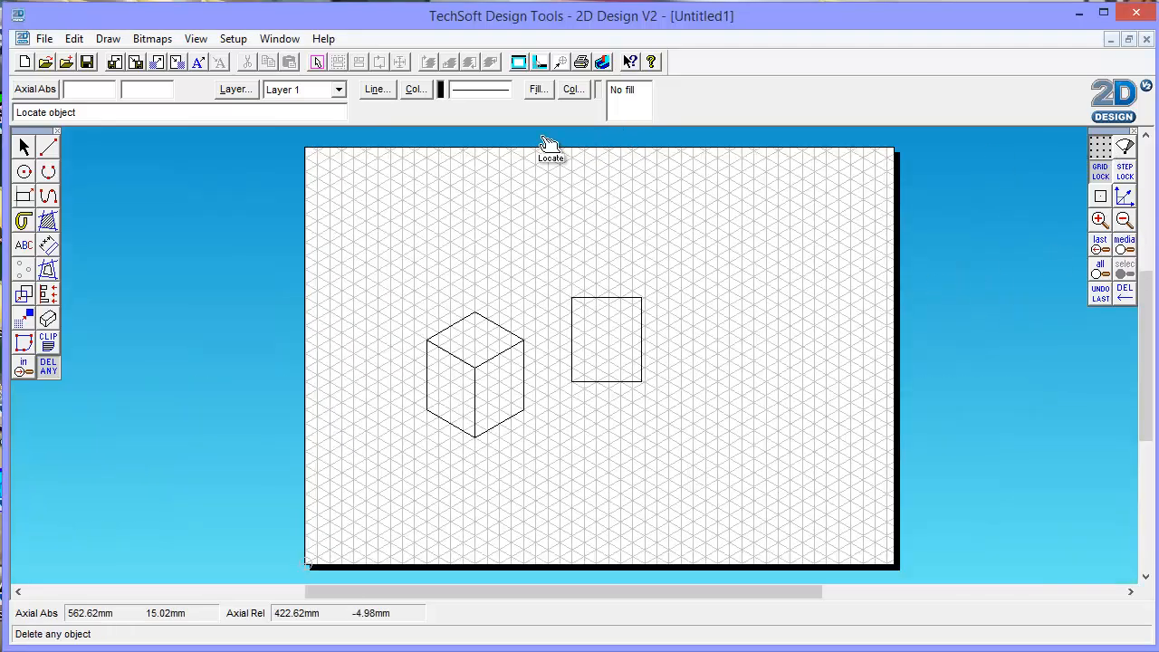
{"action": "double_click", "coordinate": [1096, 158]}
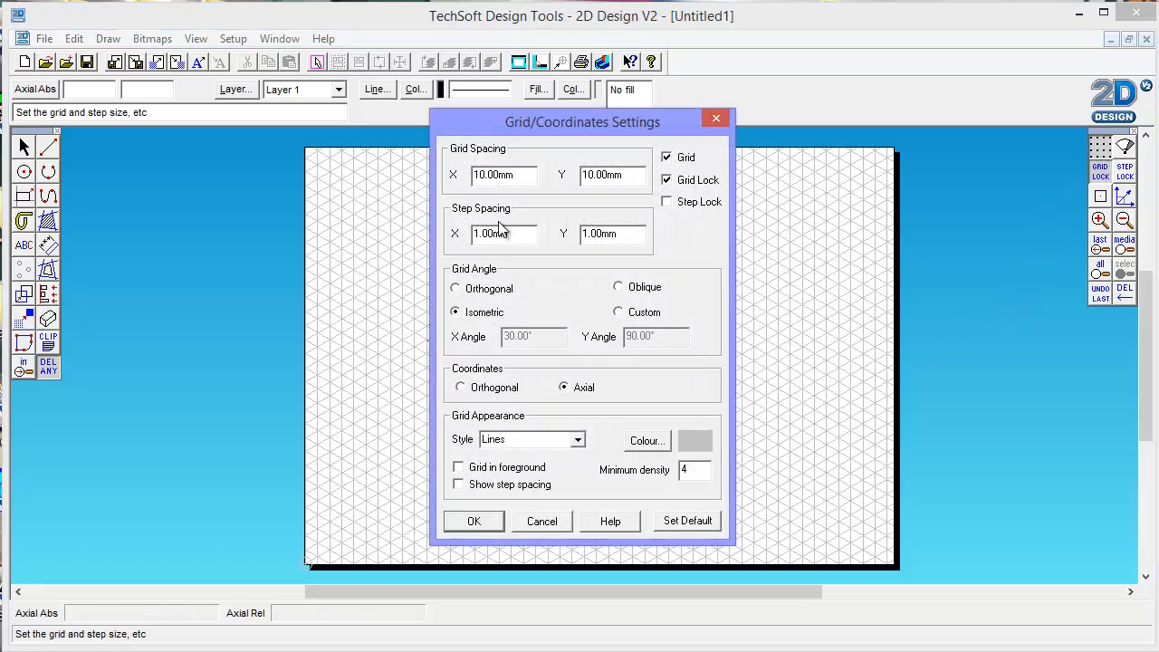
{"action": "left_click", "coordinate": [458, 289]}
{"action": "left_click", "coordinate": [489, 386]}
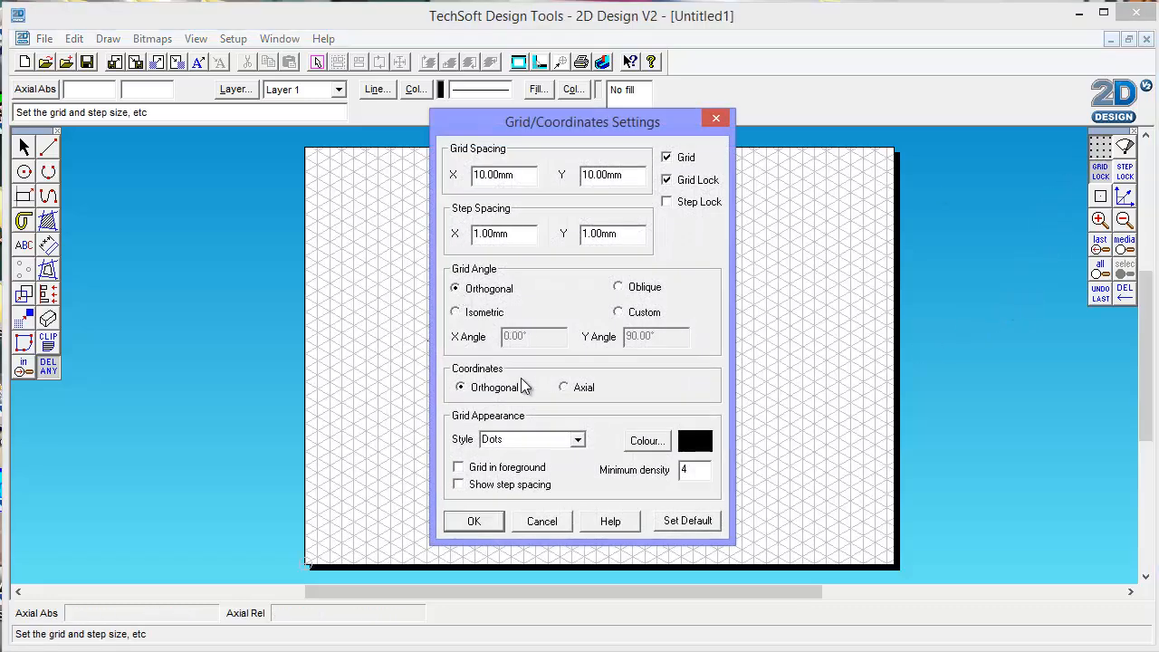
{"action": "left_click", "coordinate": [474, 523]}
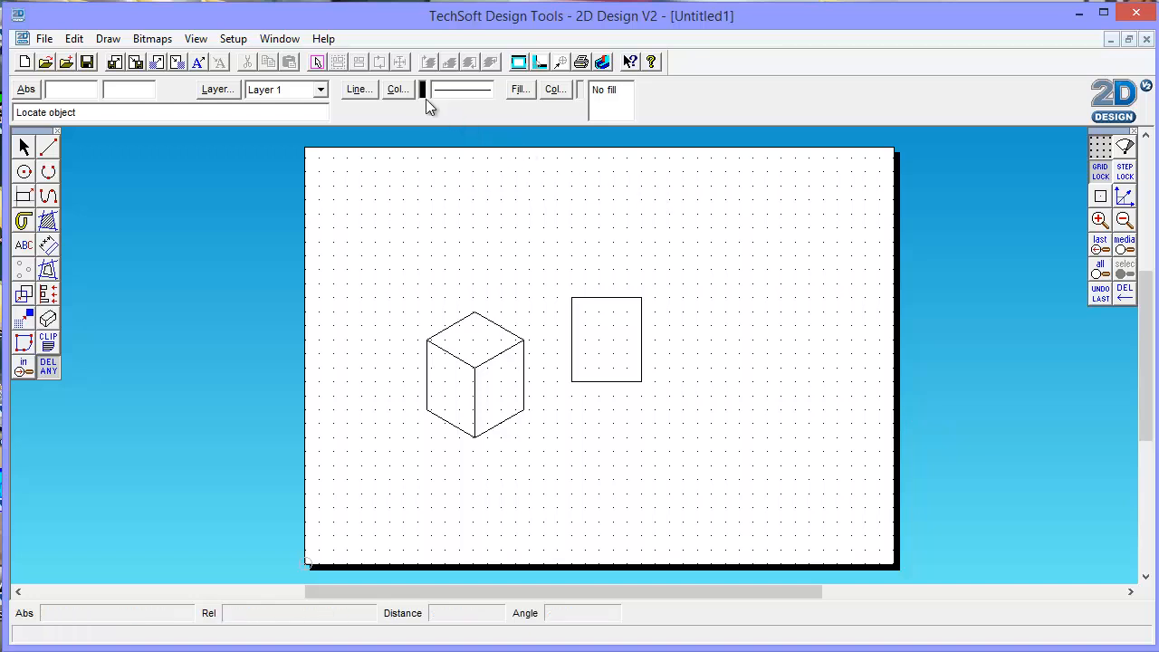
Set the drawing layout to the standard size ISO A3 (420mm x 297mm) in landscape orientation
{"action": "left_click", "coordinate": [236, 41]}
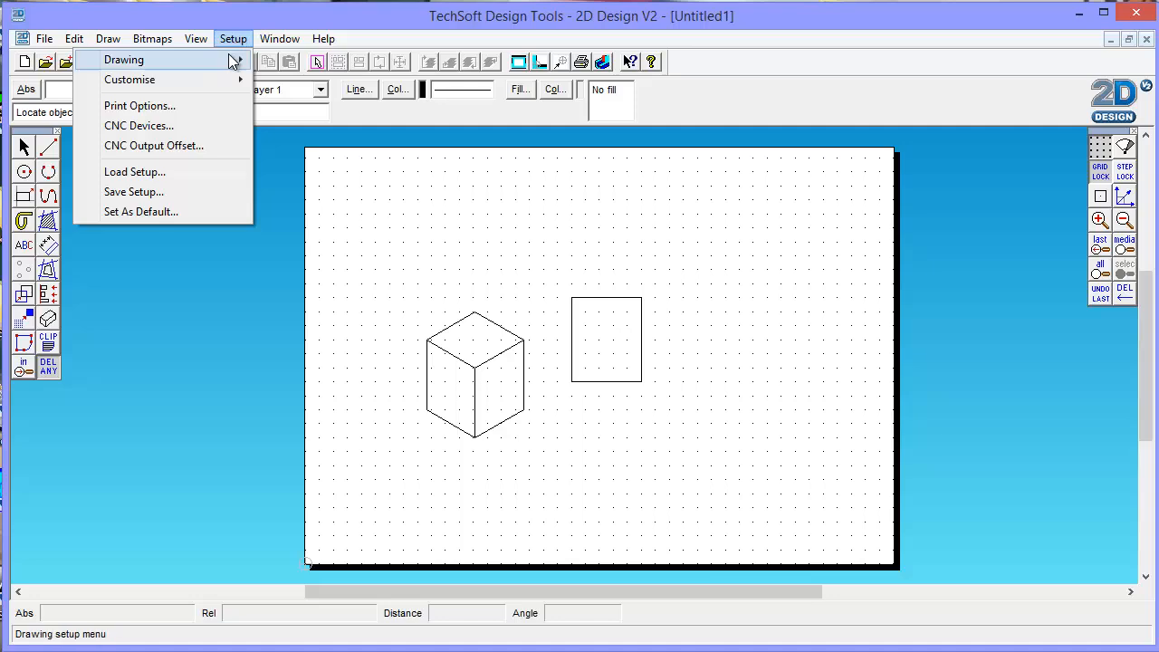
{"action": "mouse_move", "coordinate": [234, 58]}
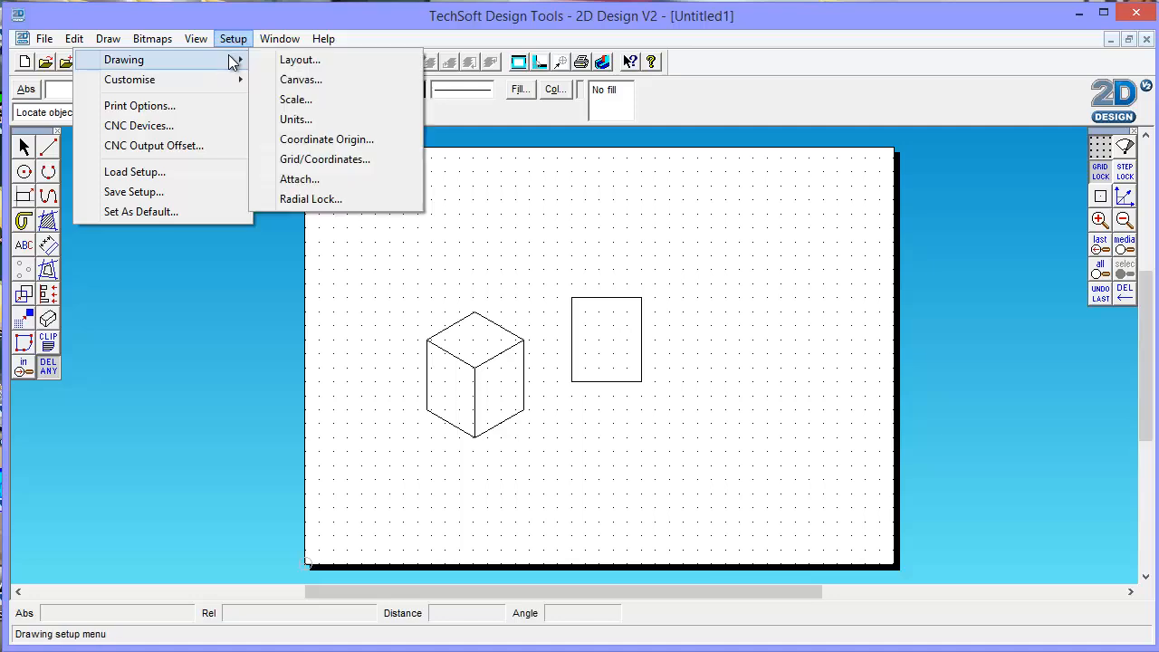
{"action": "left_click", "coordinate": [310, 59]}
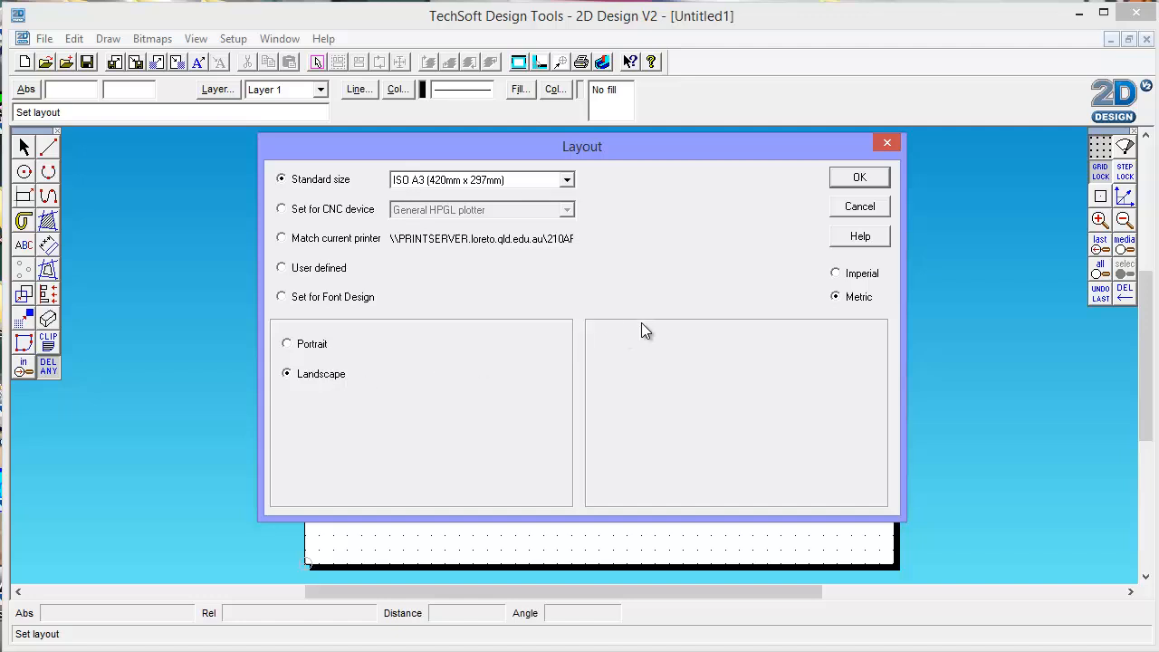
{"action": "left_click", "coordinate": [567, 181]}
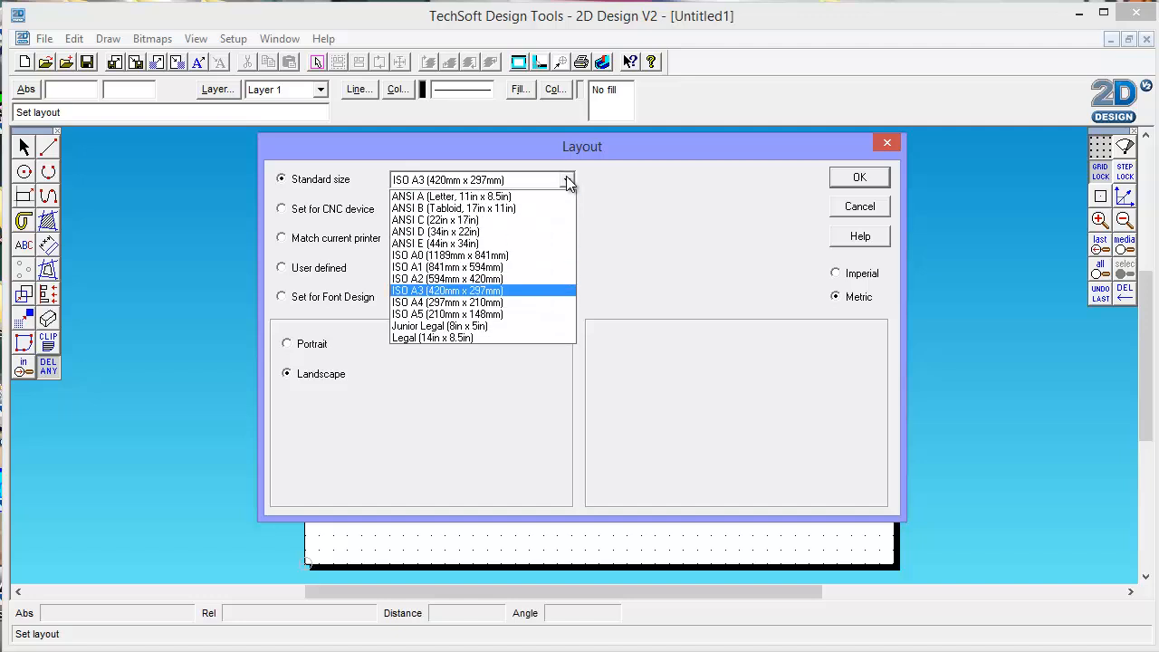
{"action": "left_click", "coordinate": [435, 290]}
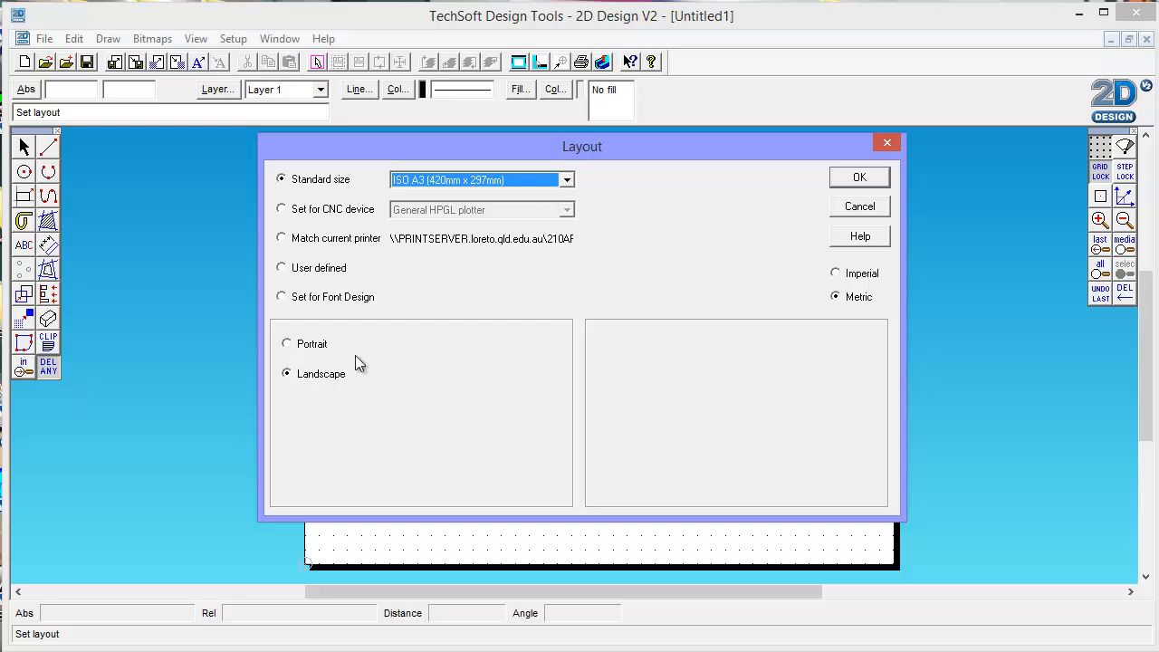
{"action": "left_click", "coordinate": [859, 180]}
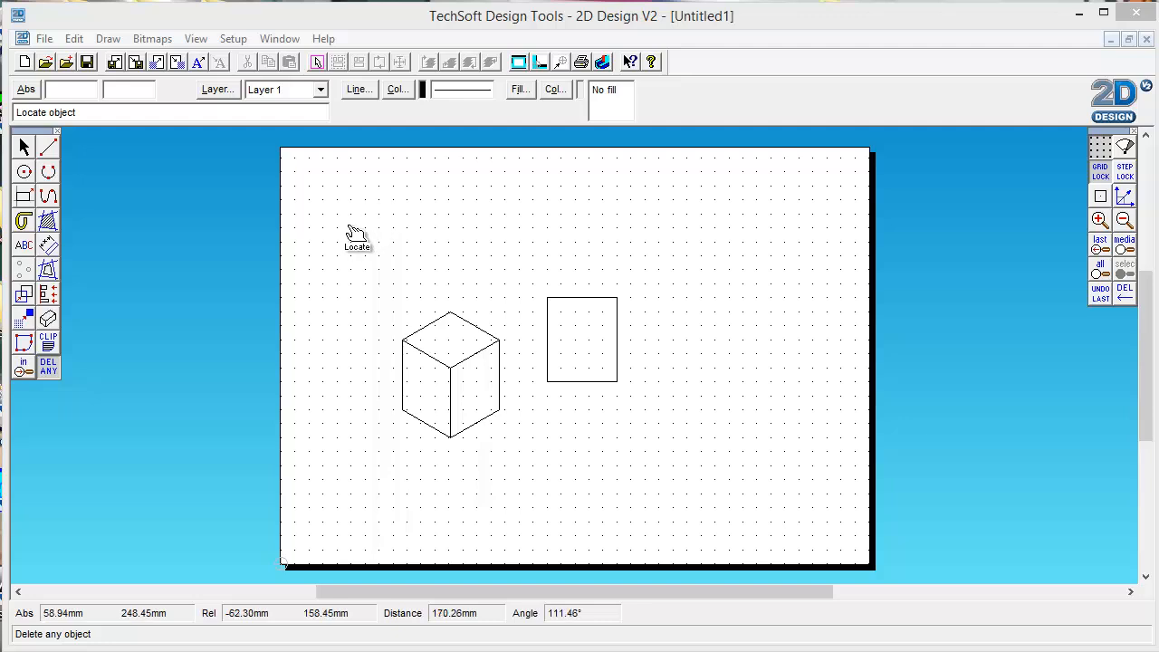
Save the drawing as Demo in the Digital Tech\CAD folder on drive D
{"action": "left_click", "coordinate": [45, 40]}
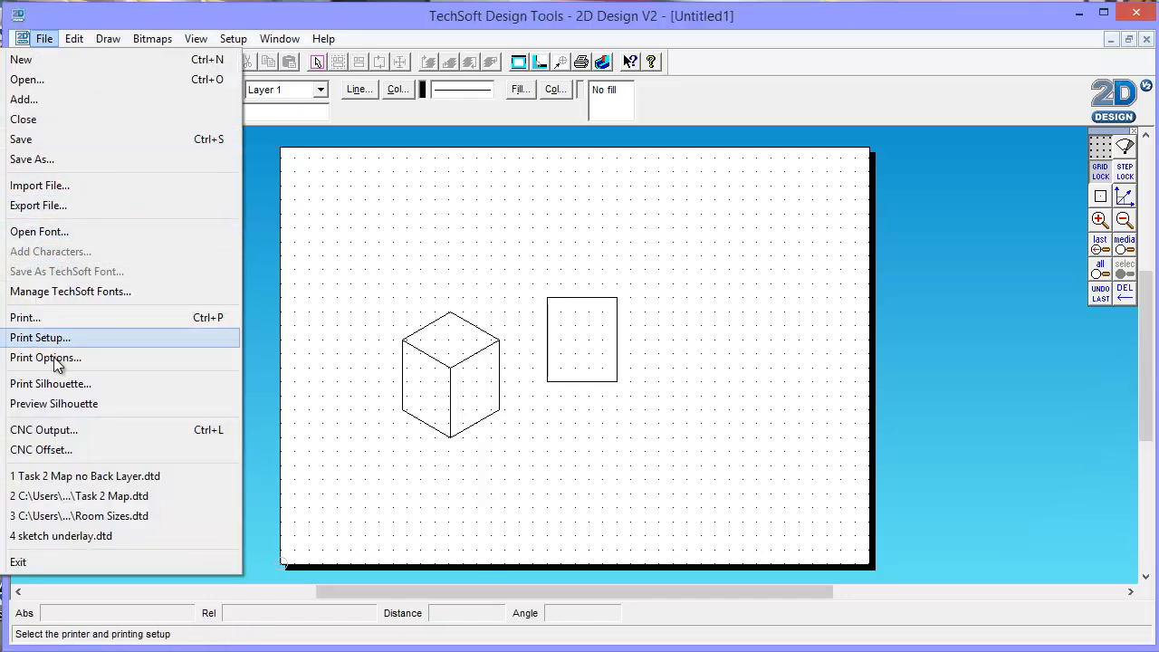
{"action": "left_click", "coordinate": [45, 159]}
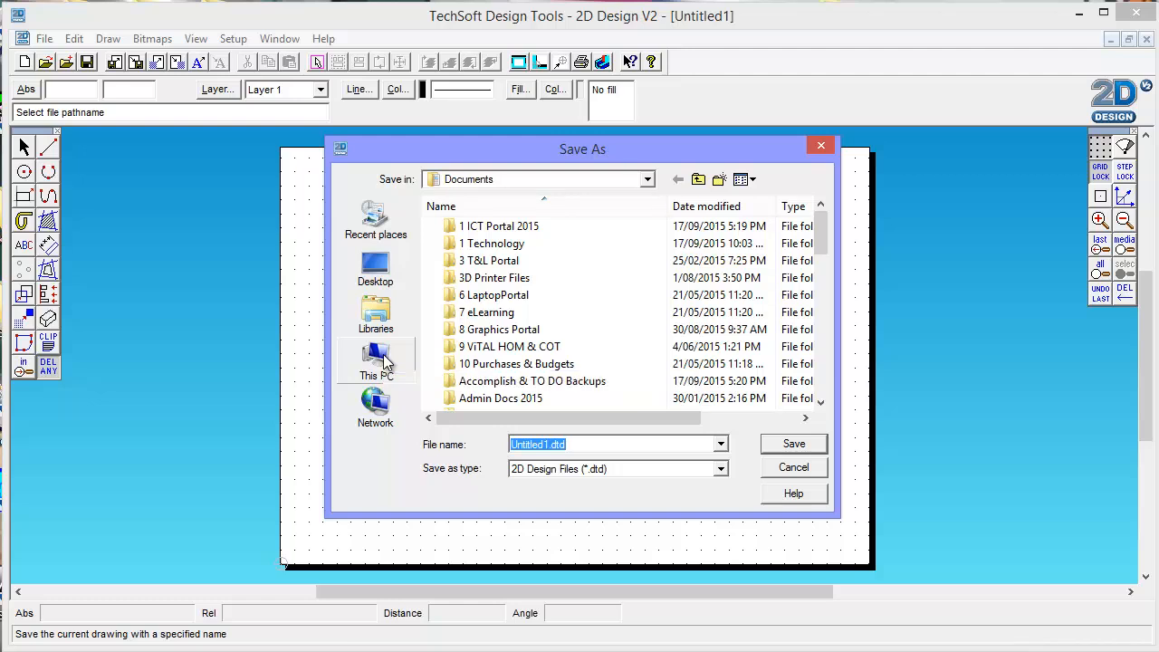
{"action": "left_click", "coordinate": [377, 359]}
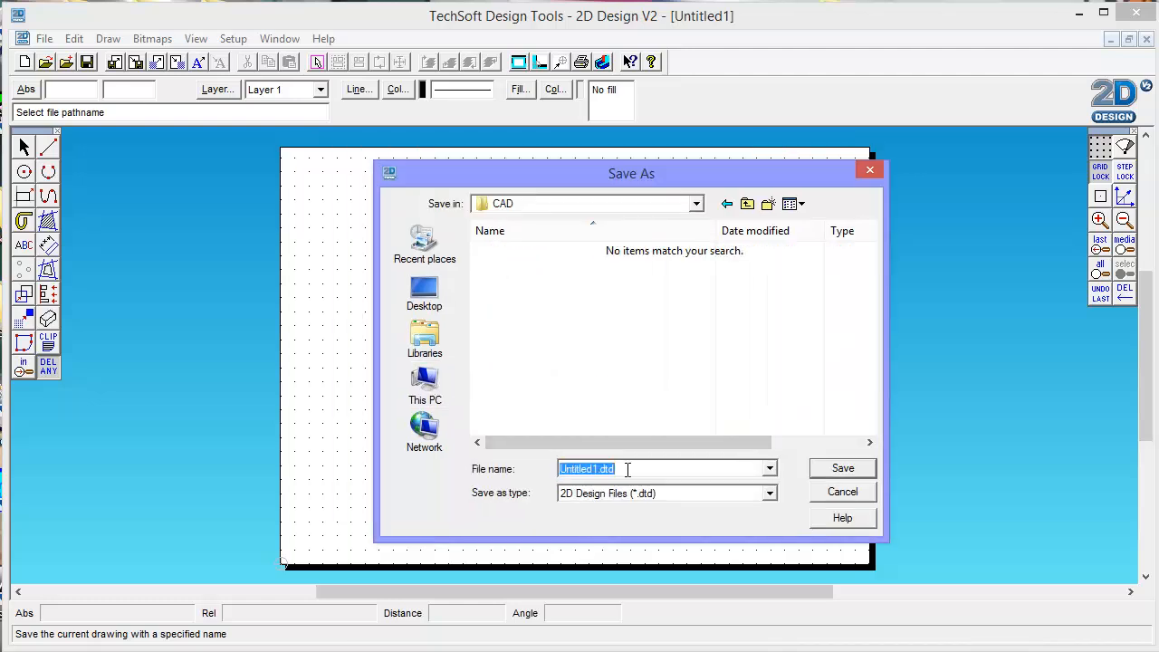
{"action": "type", "text": "Demo"}
{"action": "left_click", "coordinate": [843, 469]}
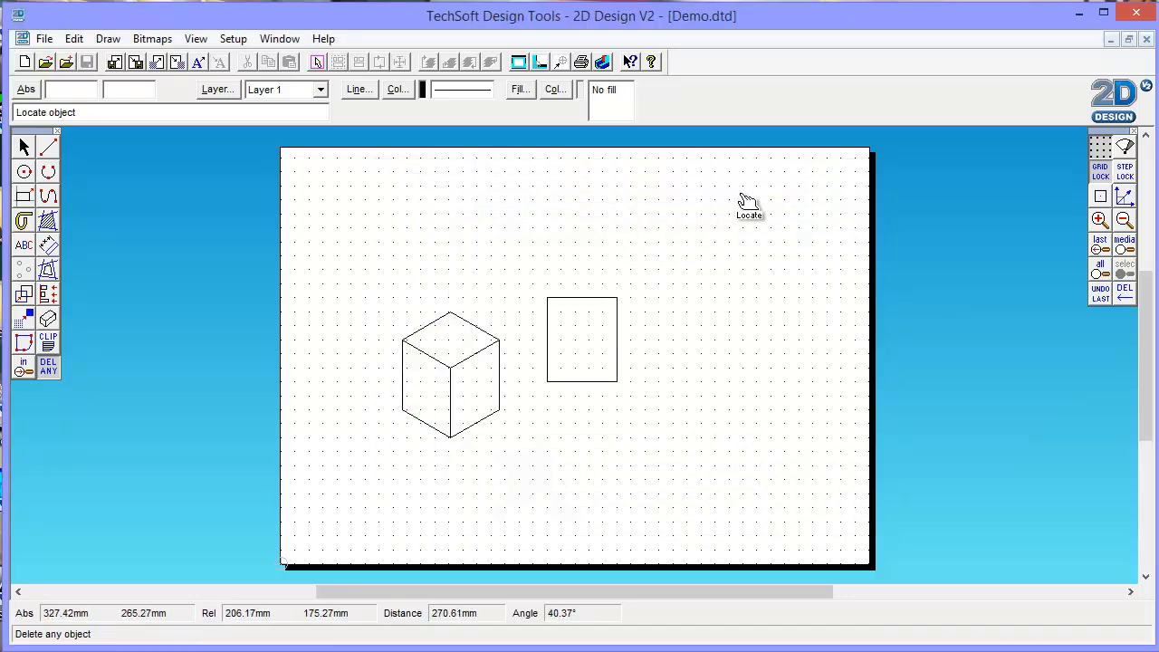
{"action": "left_click", "coordinate": [43, 39]}
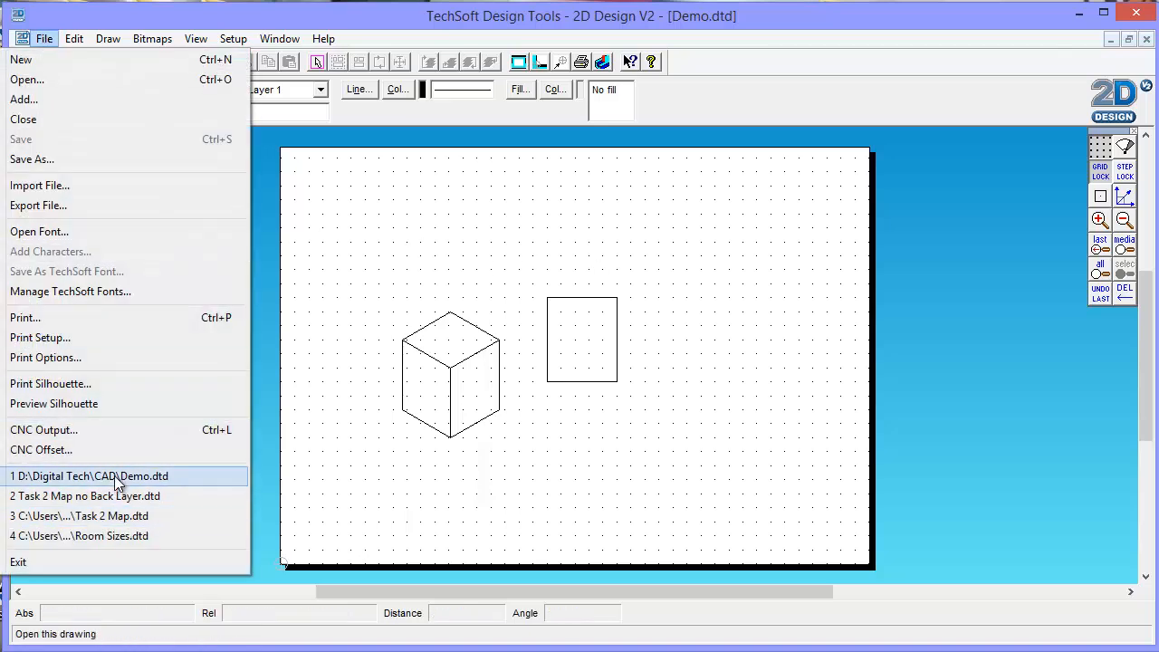
{"action": "left_click", "coordinate": [353, 282]}
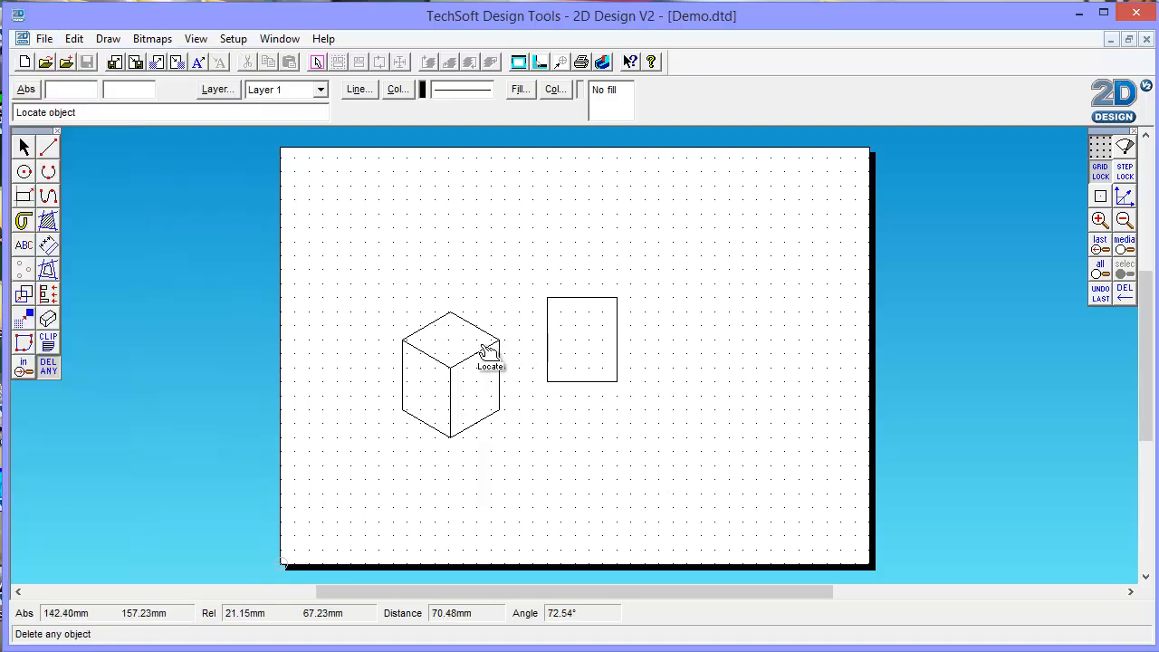
Delete the isometric box and the rectangle together, and redraw the screen
{"action": "left_click", "coordinate": [23, 147]}
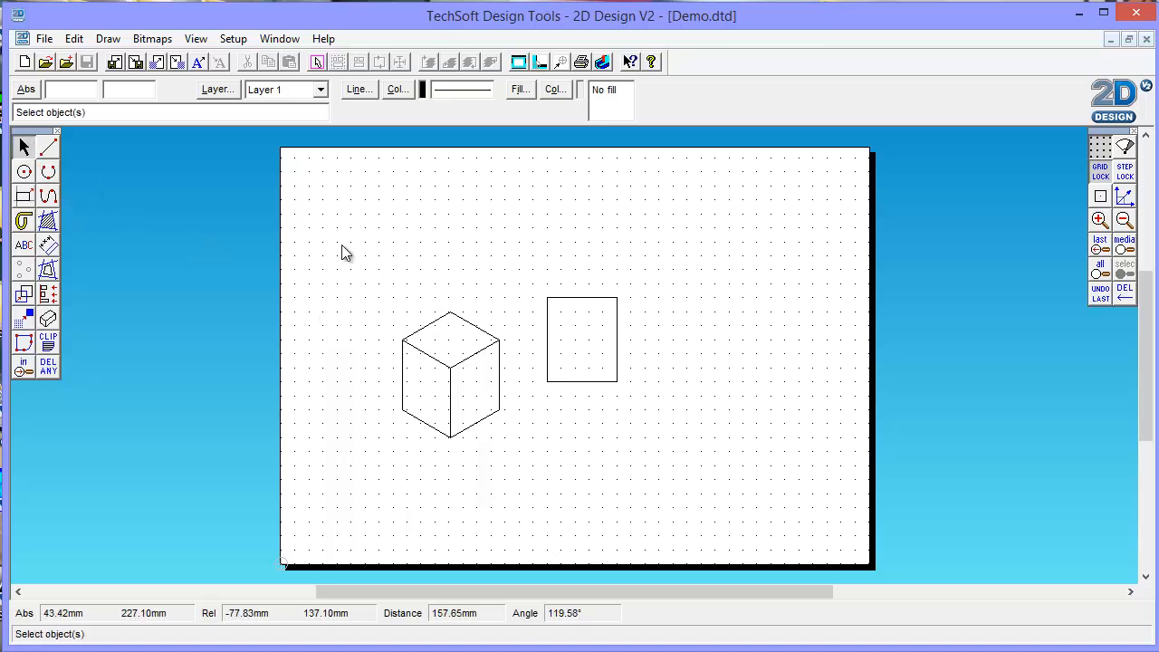
{"action": "left_click_drag", "start_coordinate": [334, 247], "coordinate": [669, 475]}
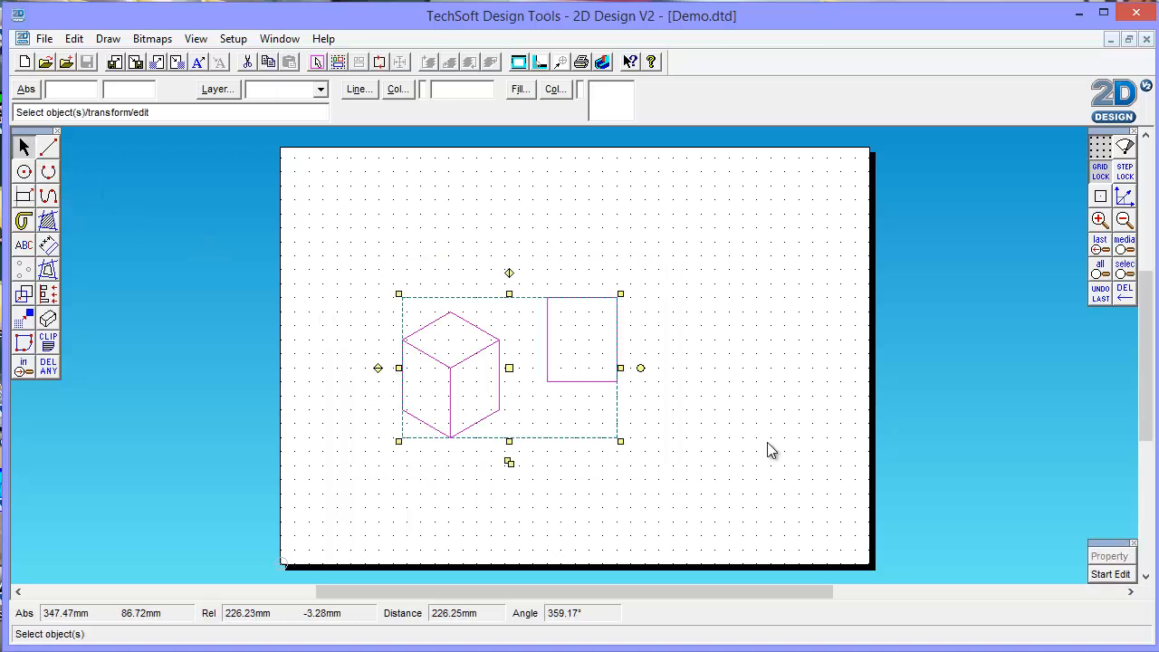
{"action": "key", "text": "Delete"}
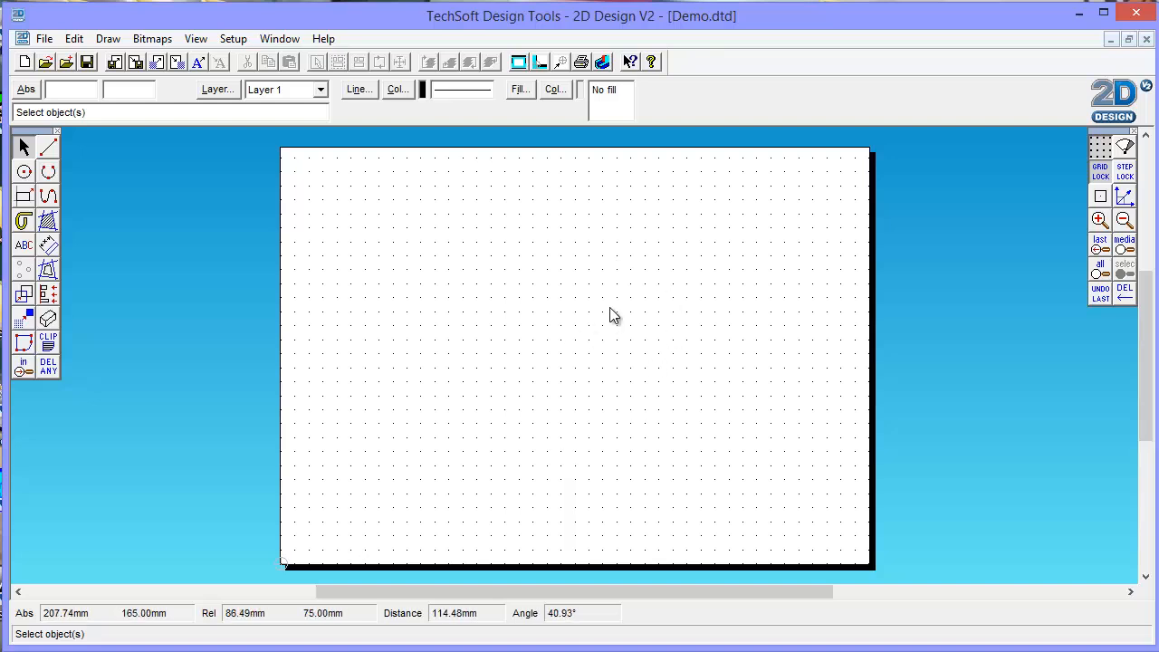
{"action": "left_click", "coordinate": [1127, 150]}
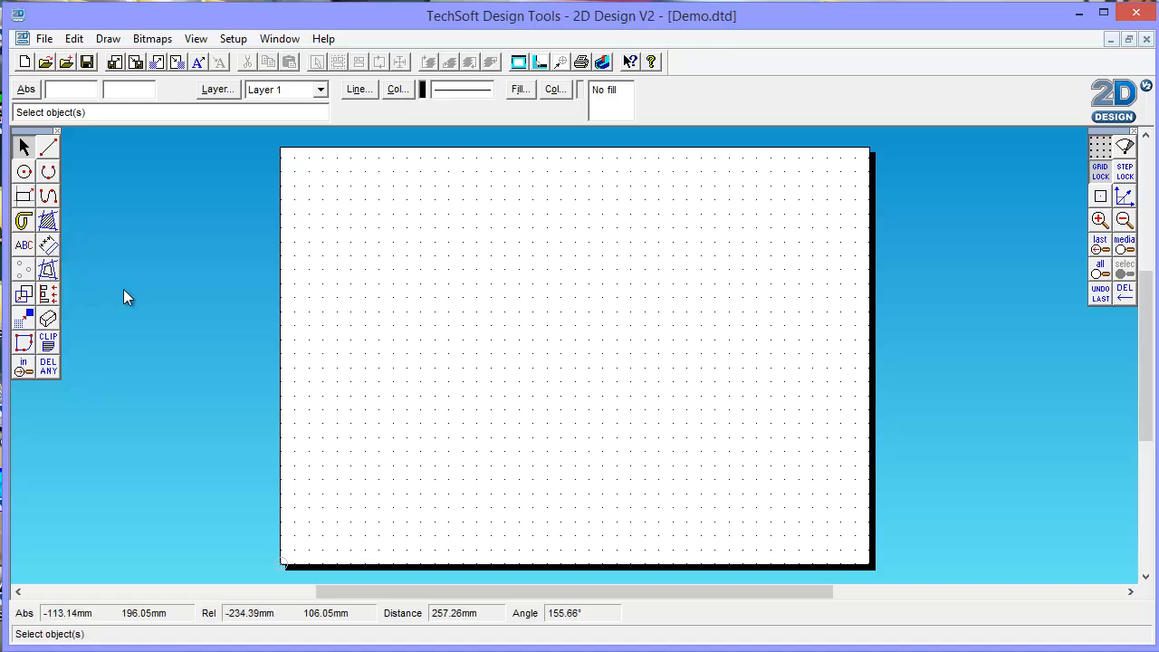
Draw a rectangle about 160 mm wide and 100 mm high in the page's upper middle, and hide the grid with a clean redraw
{"action": "left_click", "coordinate": [24, 196]}
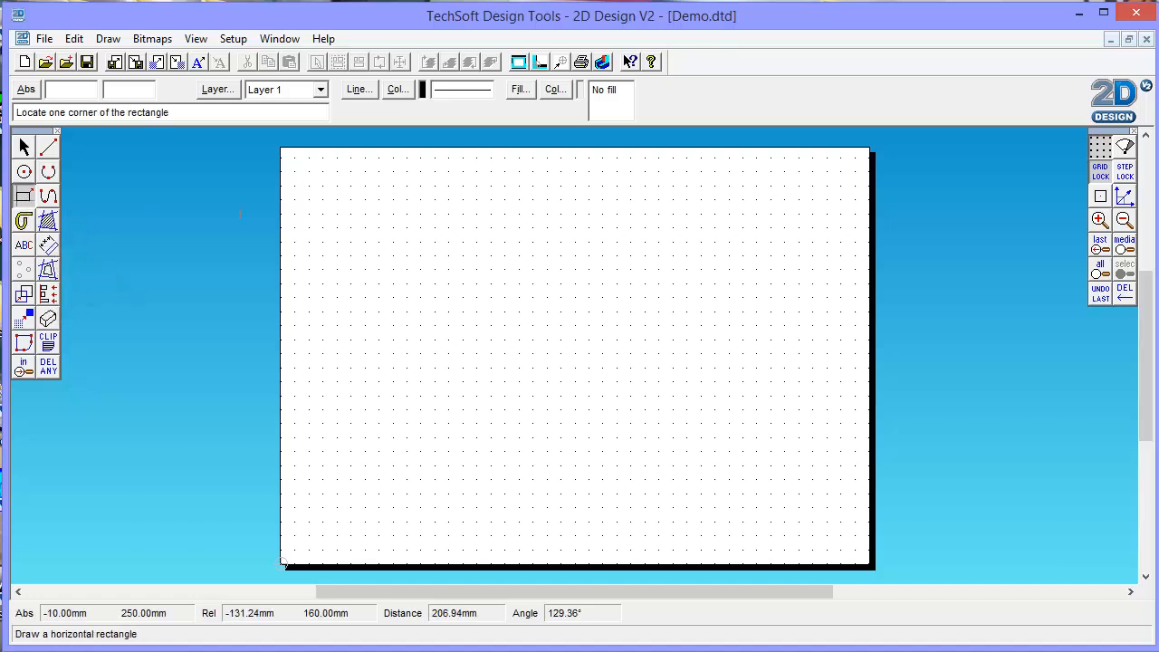
{"action": "left_click", "coordinate": [420, 228]}
{"action": "left_click", "coordinate": [644, 367]}
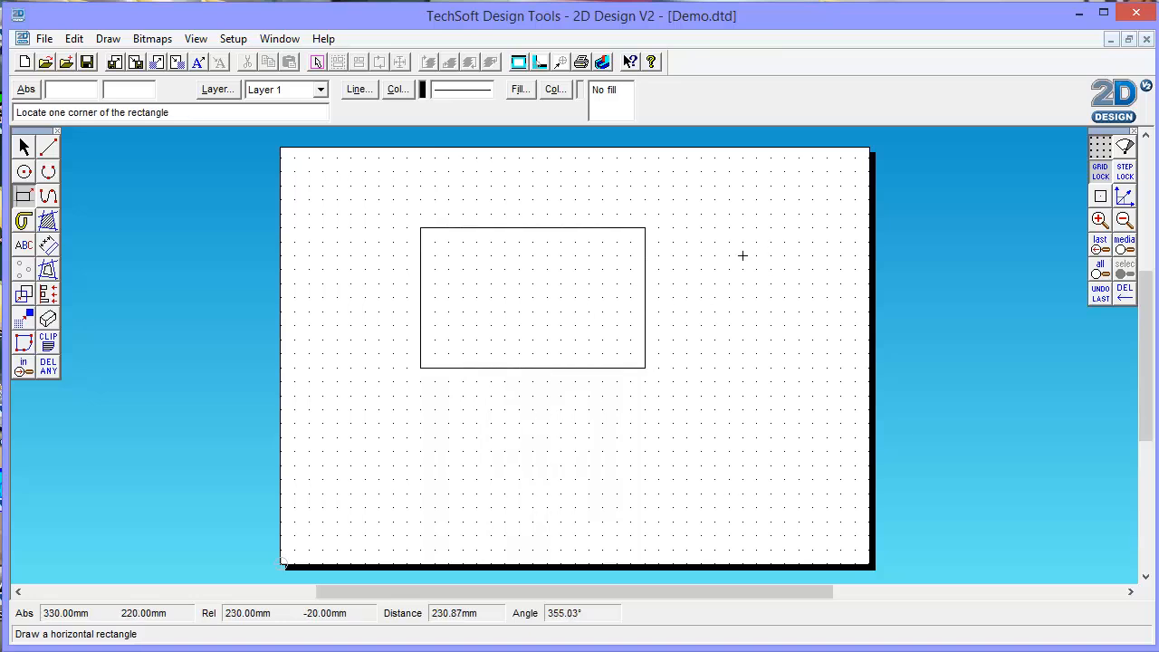
{"action": "left_click", "coordinate": [1101, 147]}
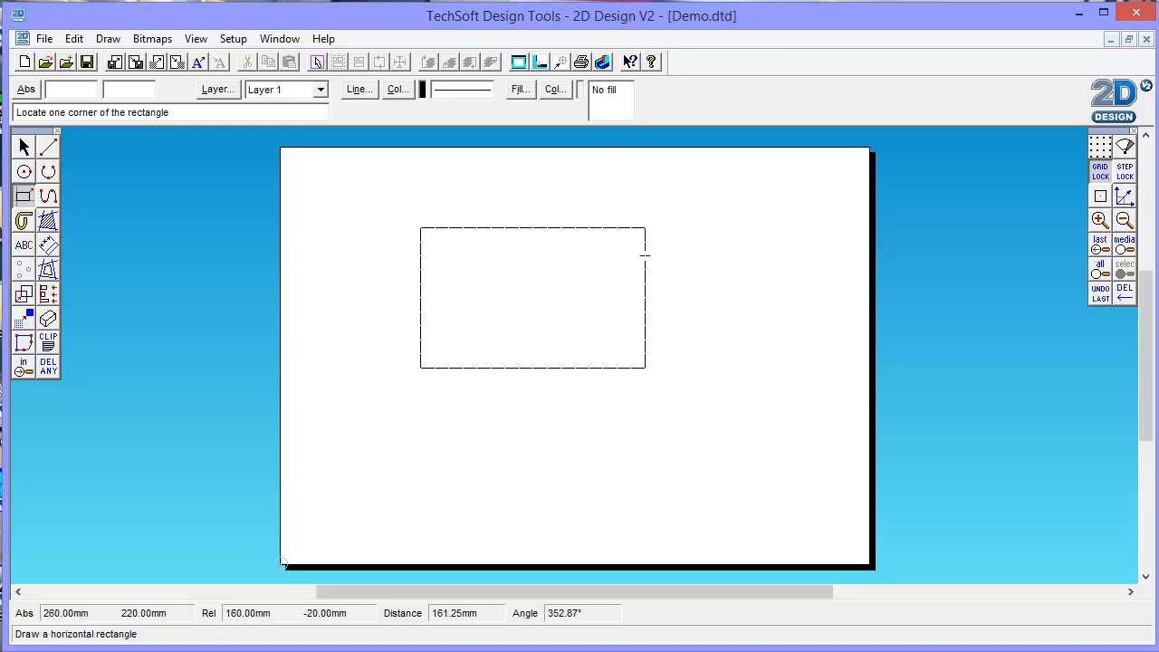
{"action": "left_click", "coordinate": [1125, 147]}
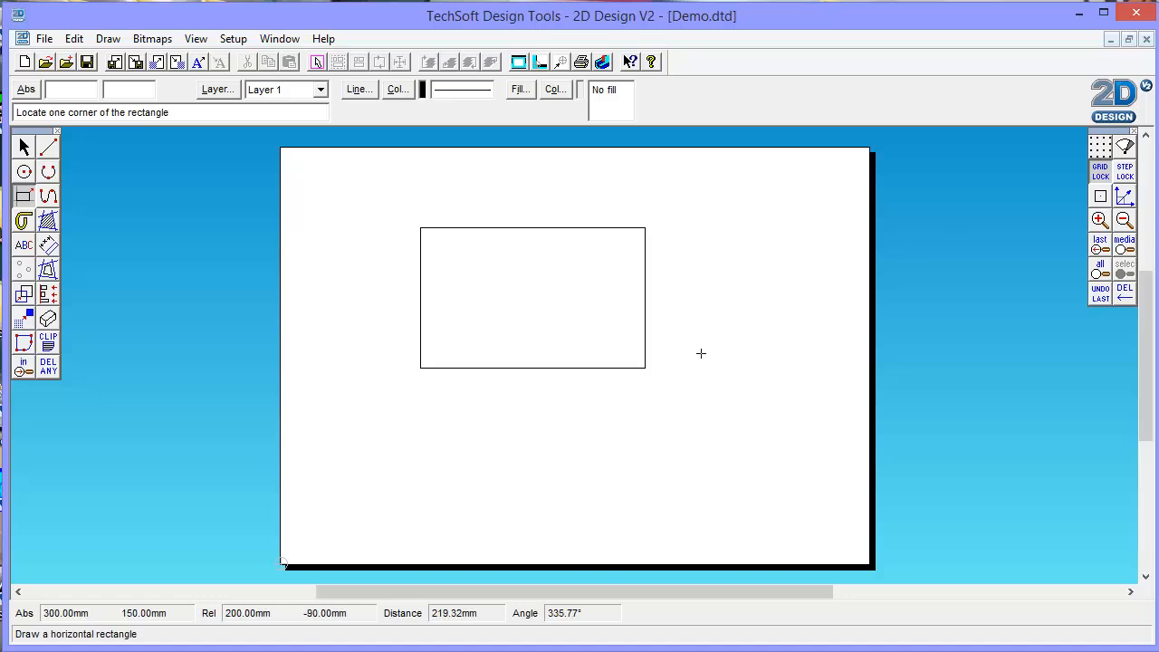